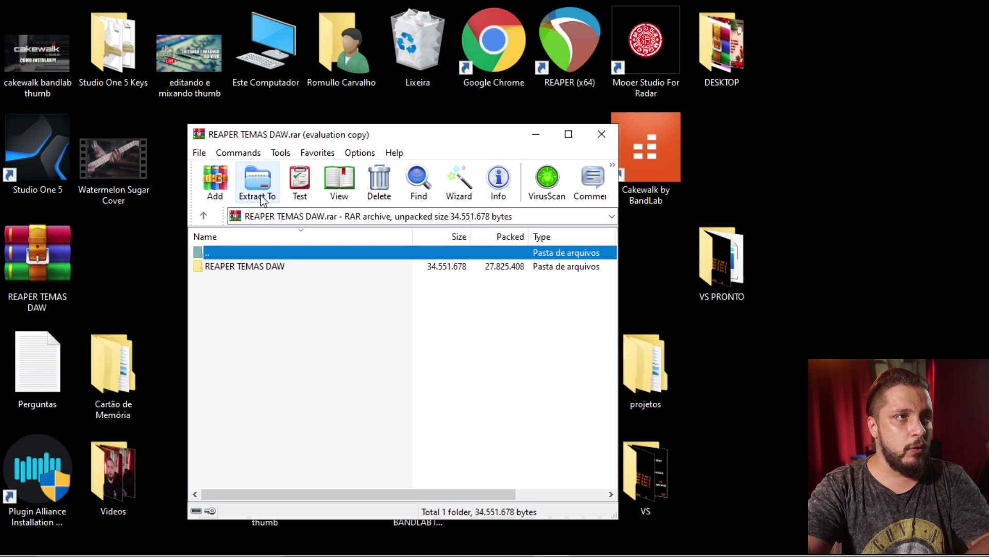
Step: Extract the REAPER TEMAS DAW folder from the archive onto the desktop and place it beside the archive
left_click(445, 480)
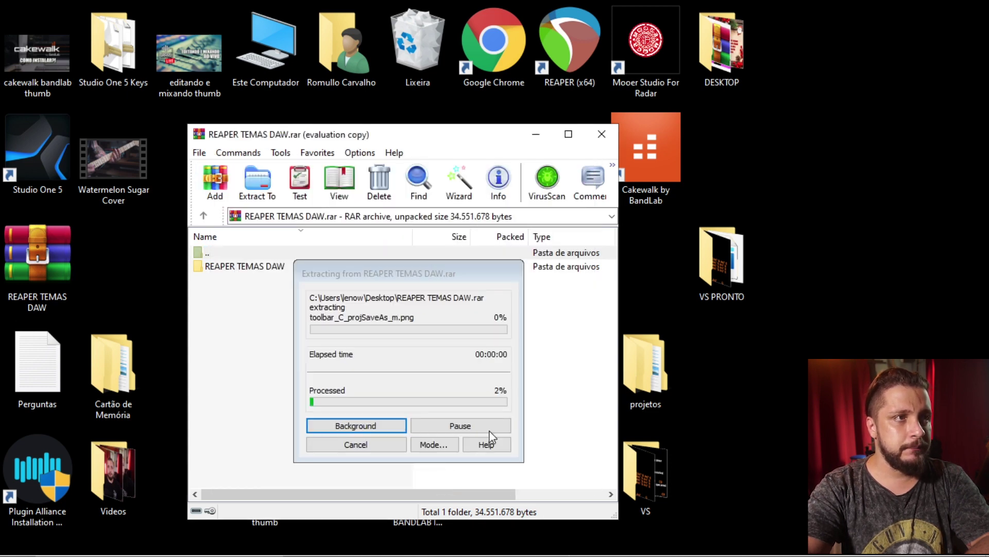
left_click_drag(245, 261, 104, 256)
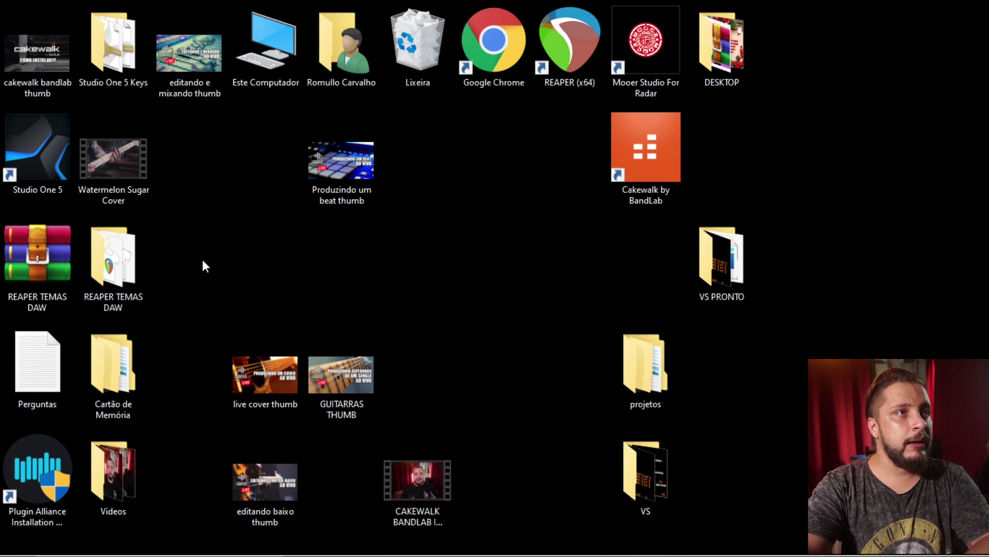
Step: Open REAPER to view its default theme with two new tracks, and close the project without saving
double_click(555, 51)
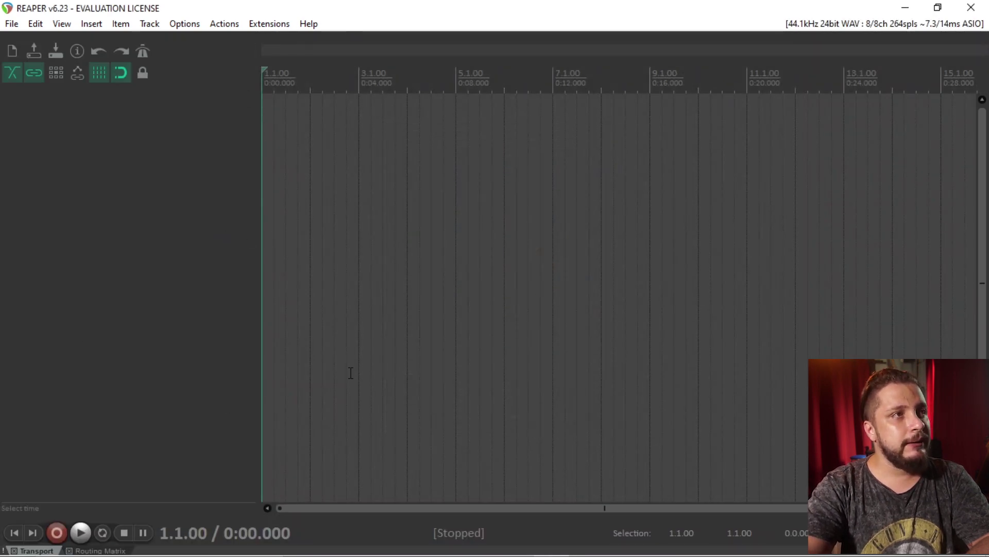
double_click(186, 156)
double_click(175, 248)
left_click(963, 8)
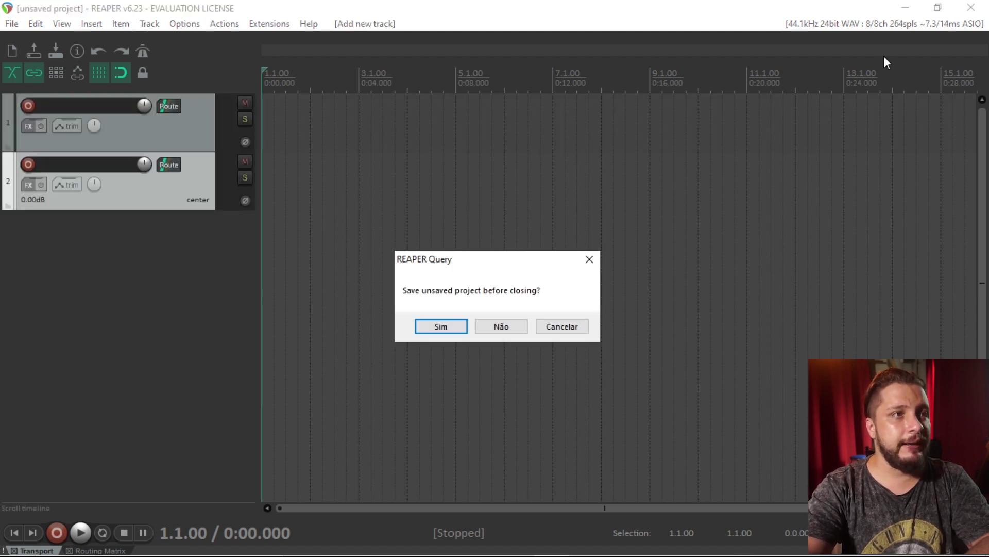
left_click(504, 330)
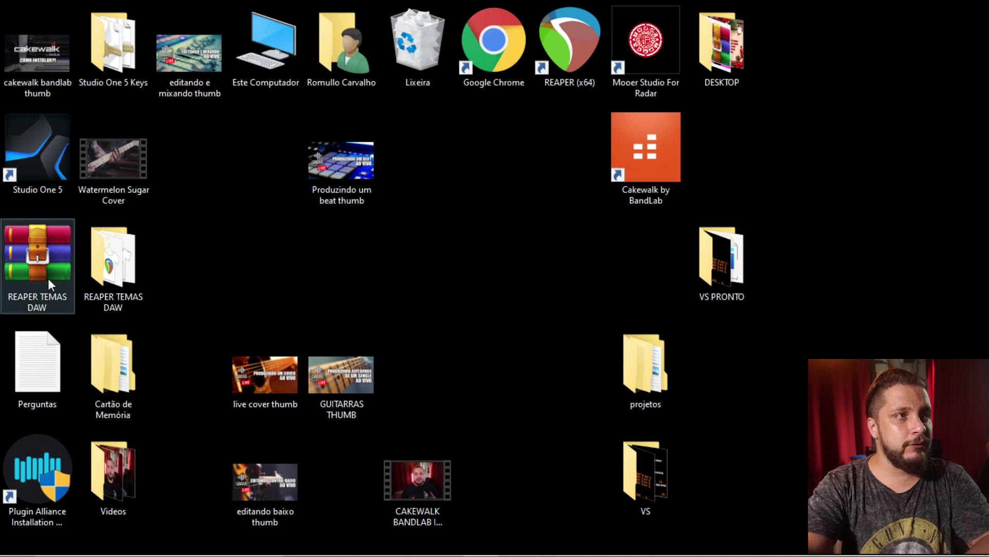
Step: Open the extracted REAPER TEMAS DAW folder and look inside CubicPack3, FL Studio Theme (beta 4) and FLogic
double_click(113, 260)
double_click(598, 124)
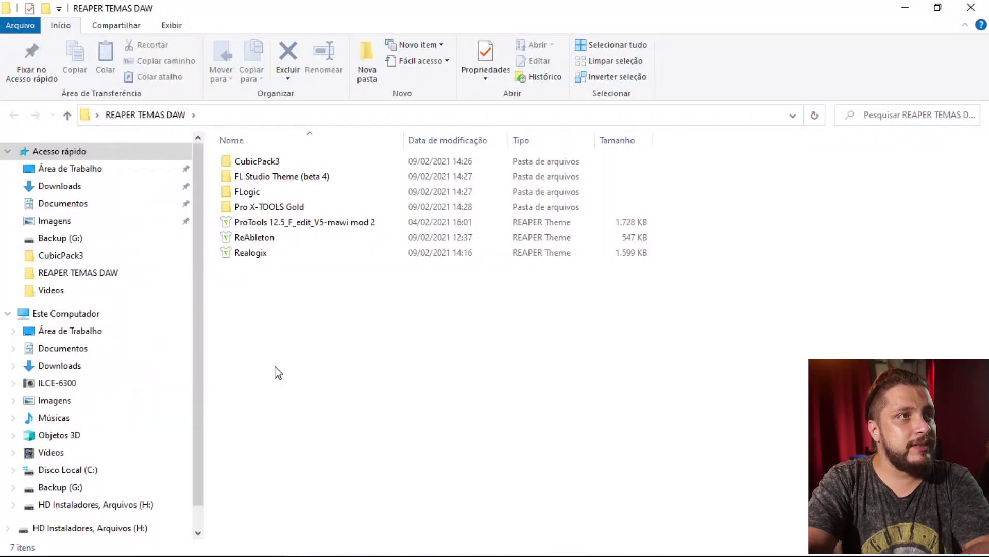
double_click(268, 164)
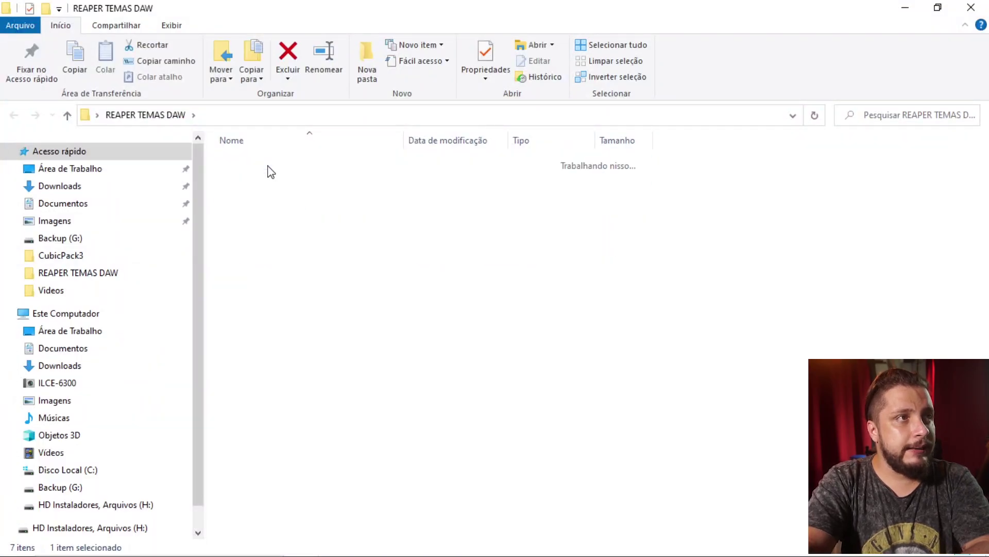
key("alt+Left")
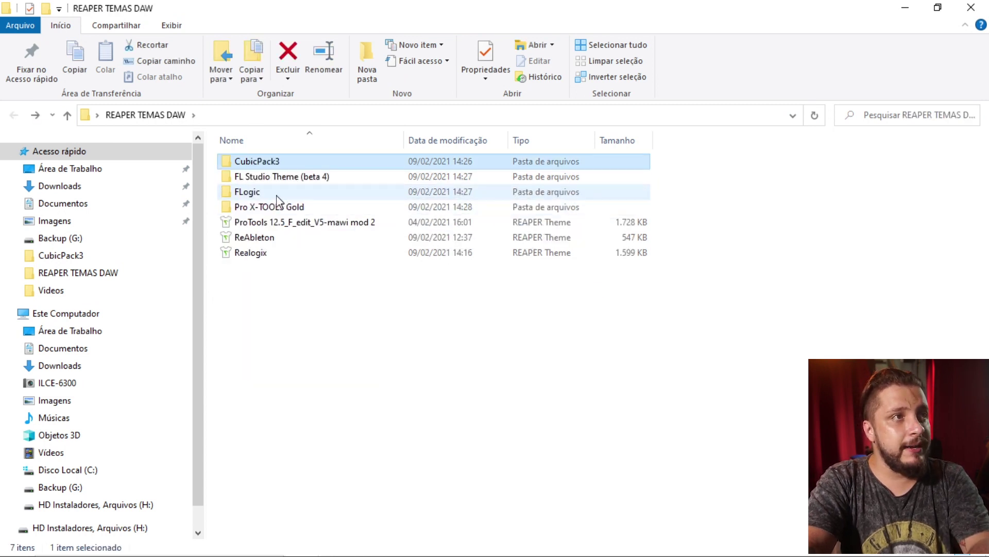
left_click(281, 180)
double_click(284, 179)
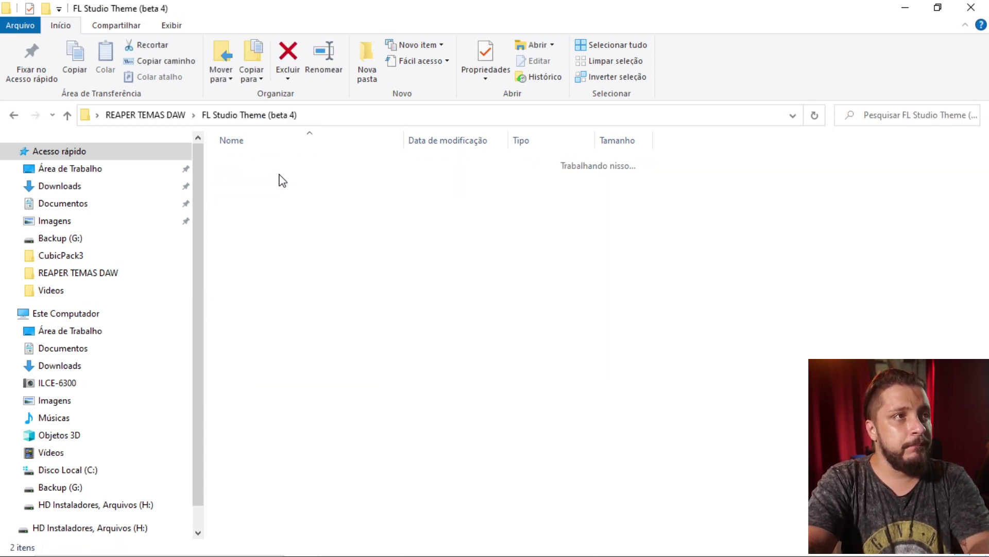
key("alt+Left")
left_click(294, 338)
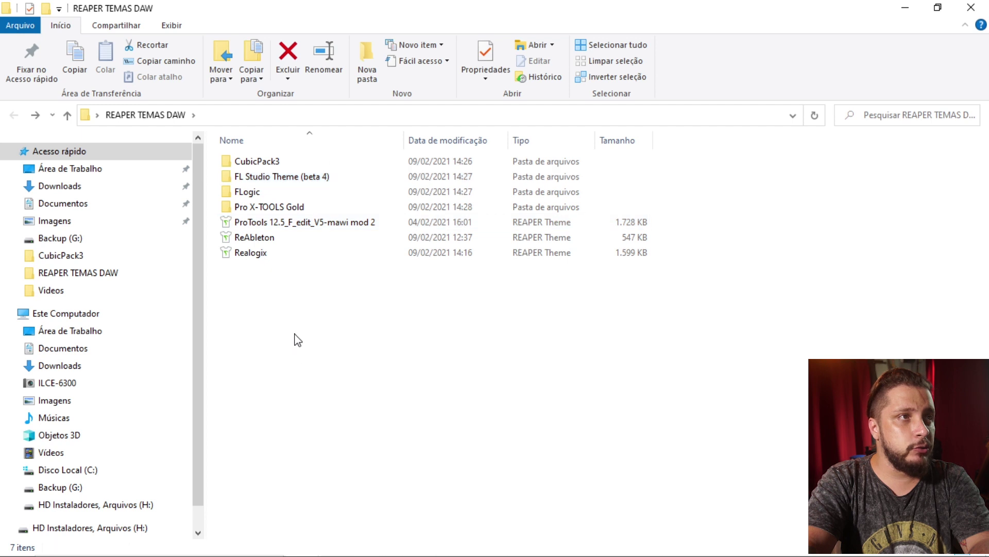
left_click(260, 198)
double_click(261, 197)
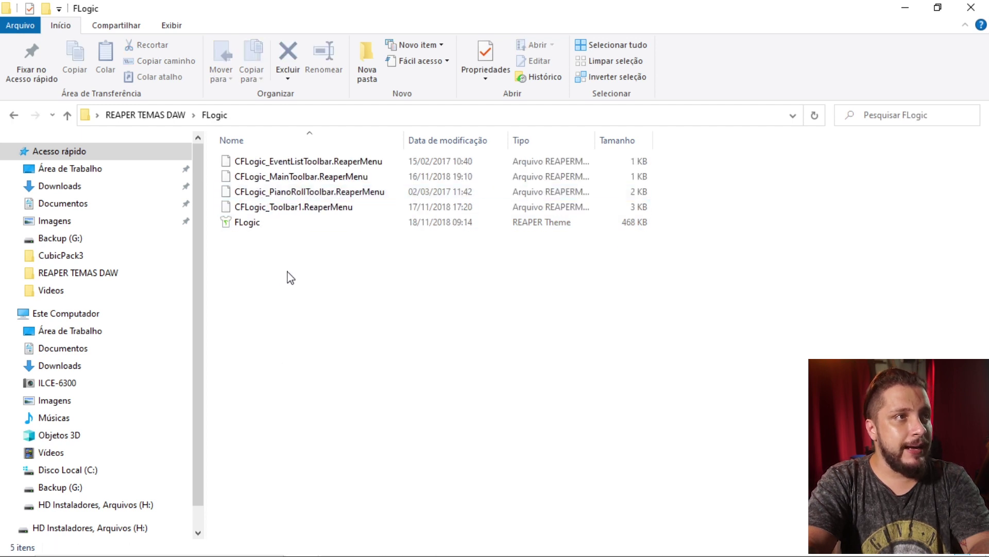
key("alt+Left")
Step: Review the Pro X-TOOLS Gold folder and the ProTools 12.5, ReAbleton and Realogix theme files
left_click(263, 209)
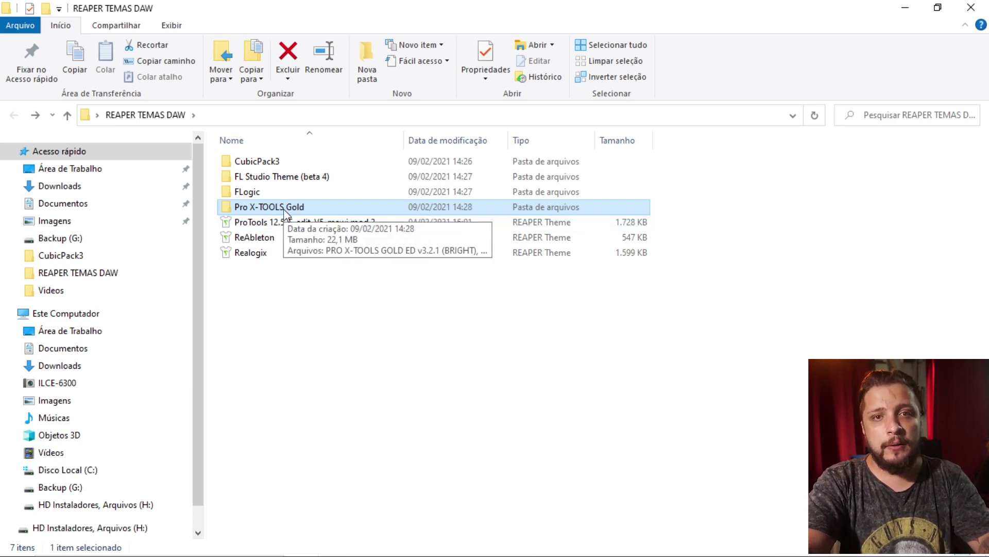
left_click(240, 227)
left_click(311, 312)
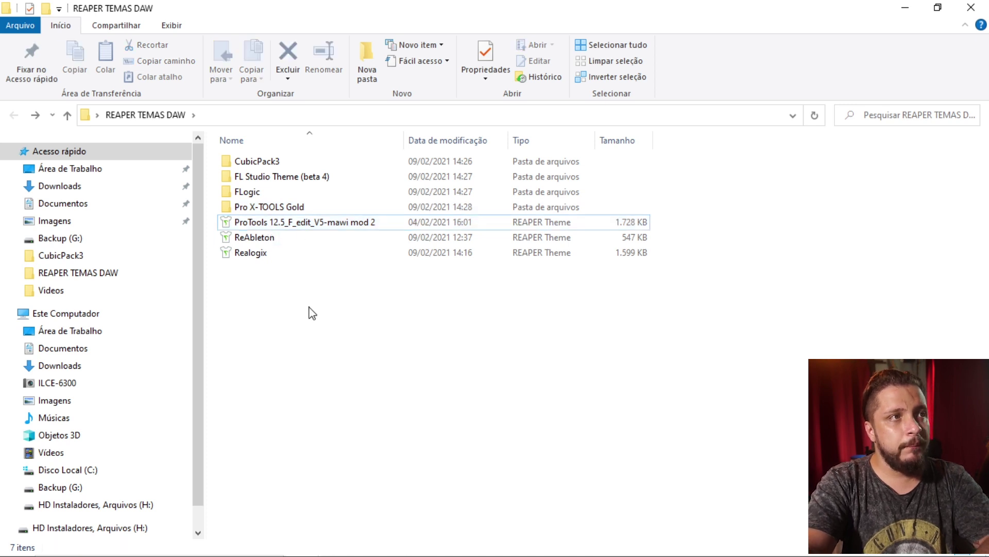
left_click(267, 241)
left_click(277, 312)
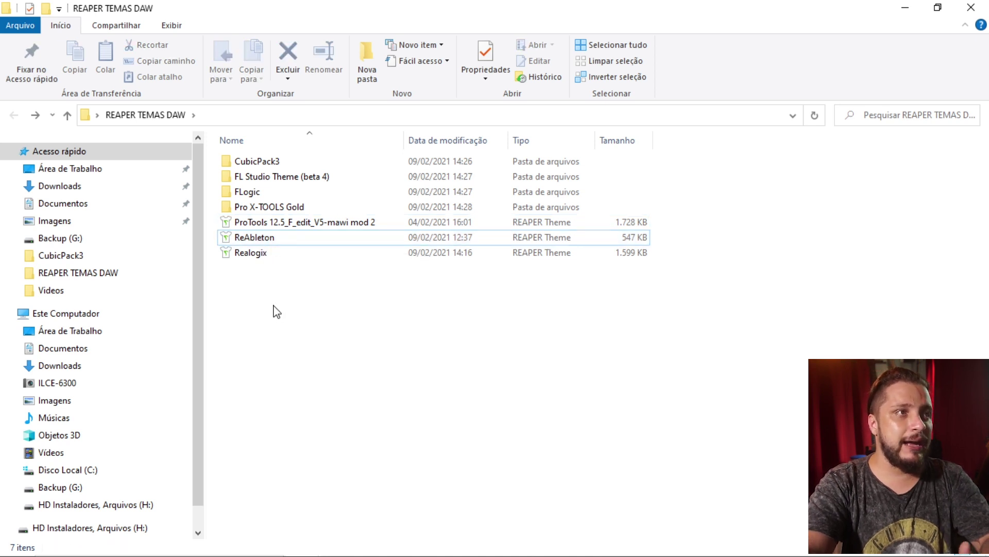
left_click(259, 255)
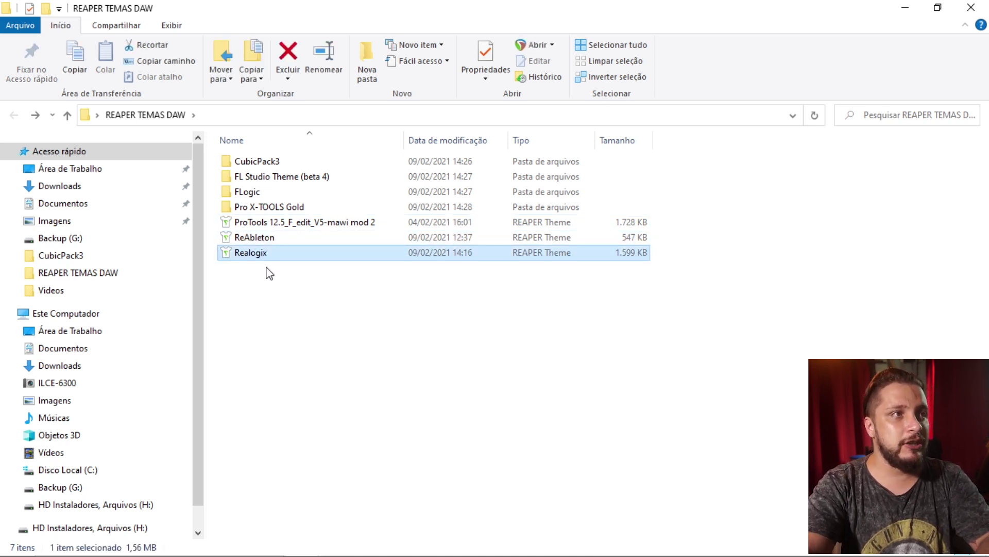
left_click(267, 274)
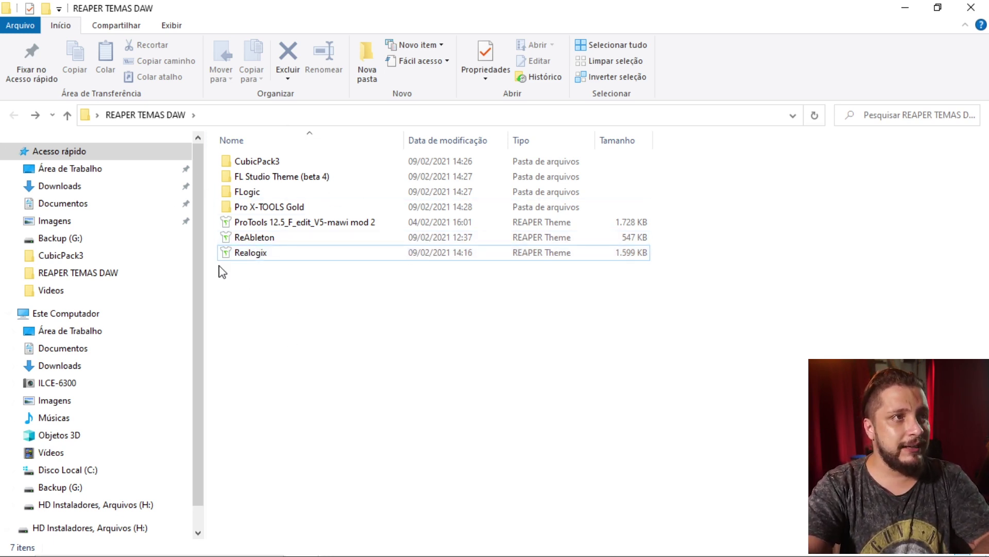
Step: Open the CubicPack3 folder and examine its Cube6, Cube6R, CubeX and CubeXR theme files
double_click(259, 163)
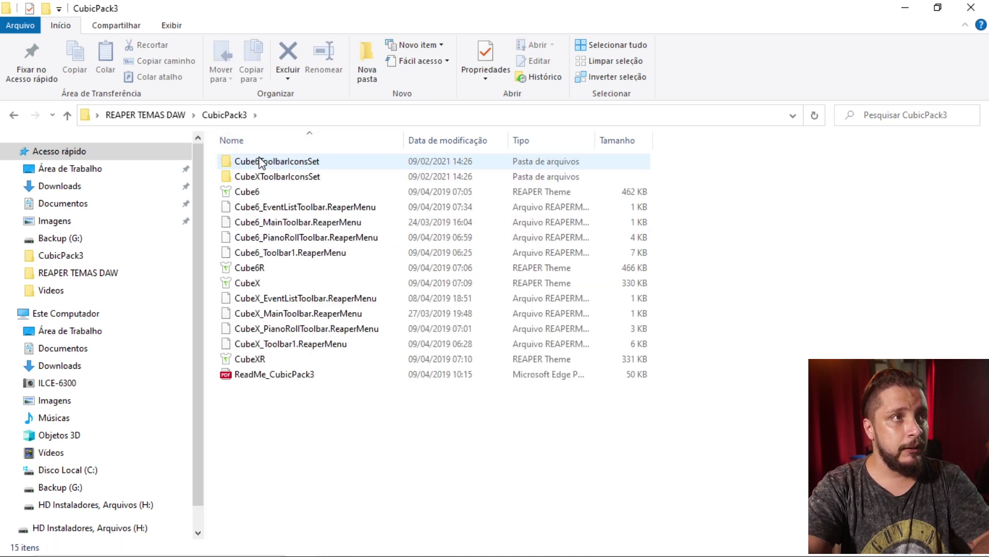
left_click(227, 195)
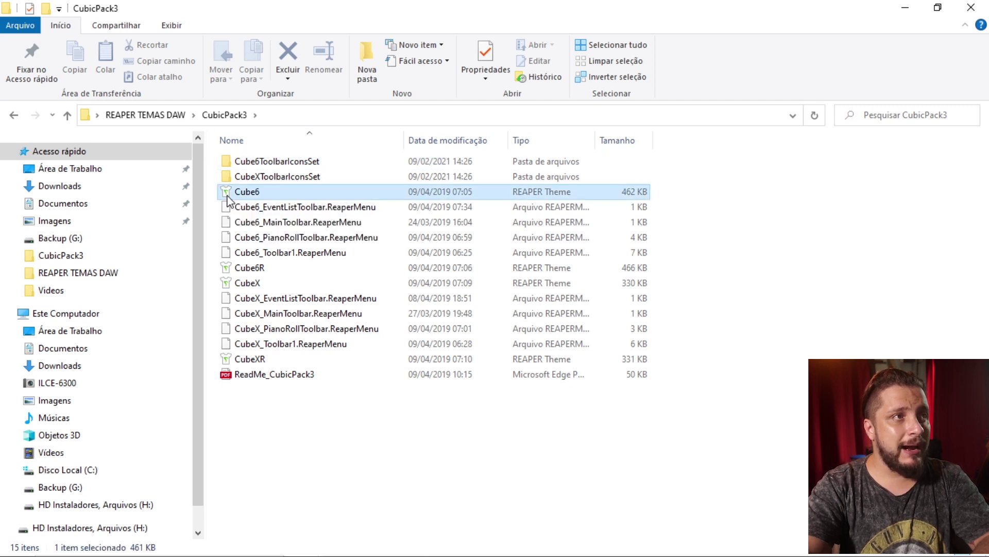
left_click(248, 360)
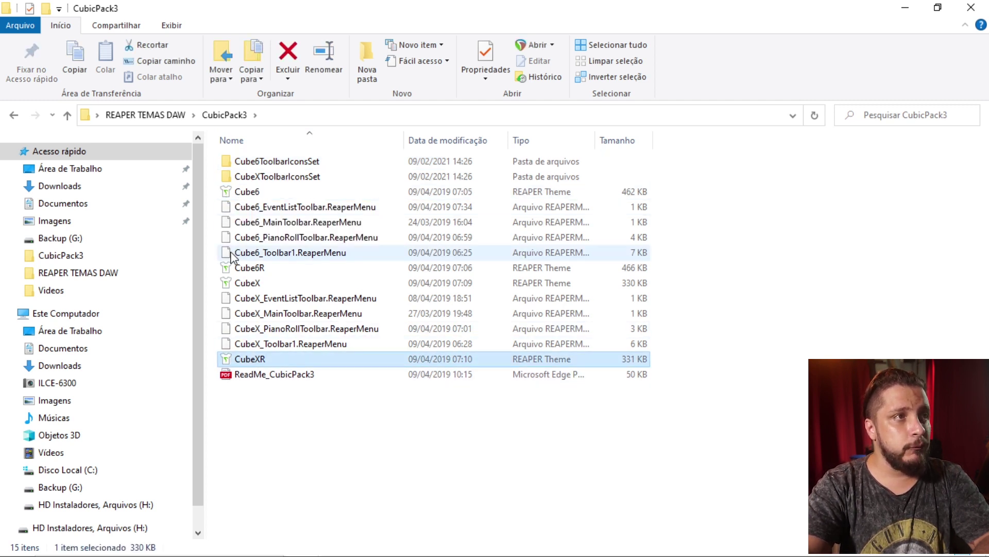
left_click(230, 267)
left_click(236, 283)
left_click(241, 360)
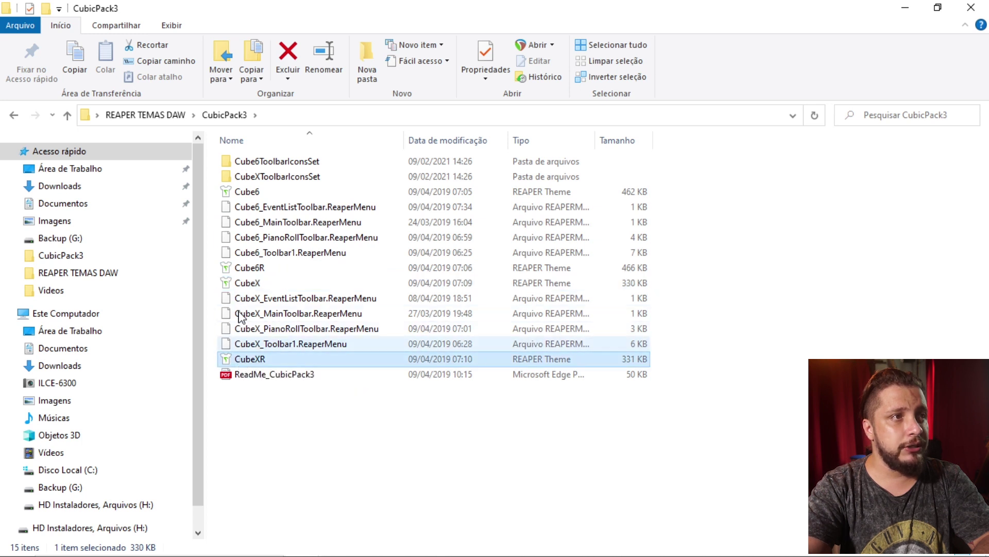
left_click(242, 192)
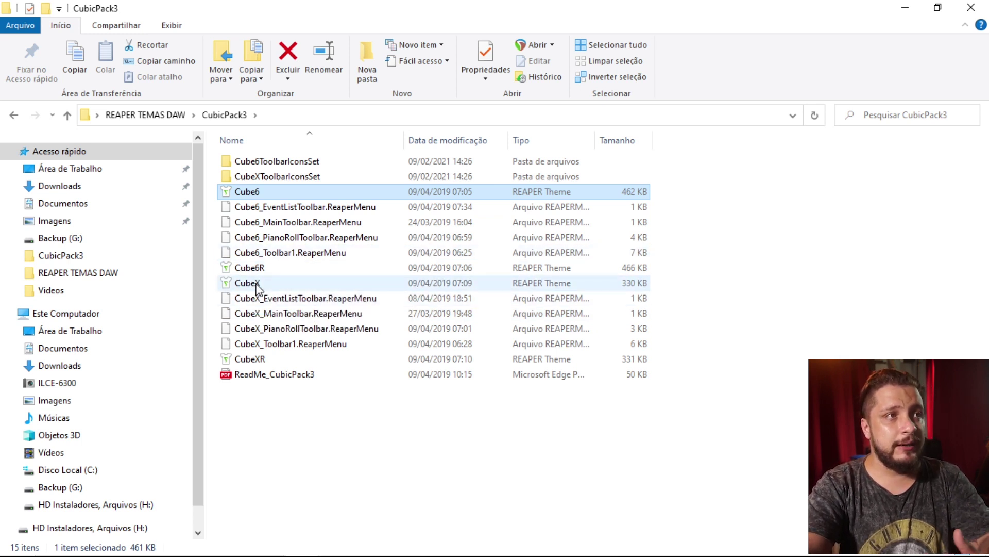
Step: Load the Cube6 theme file in REAPER and preview it with three new tracks and the mixer
double_click(238, 194)
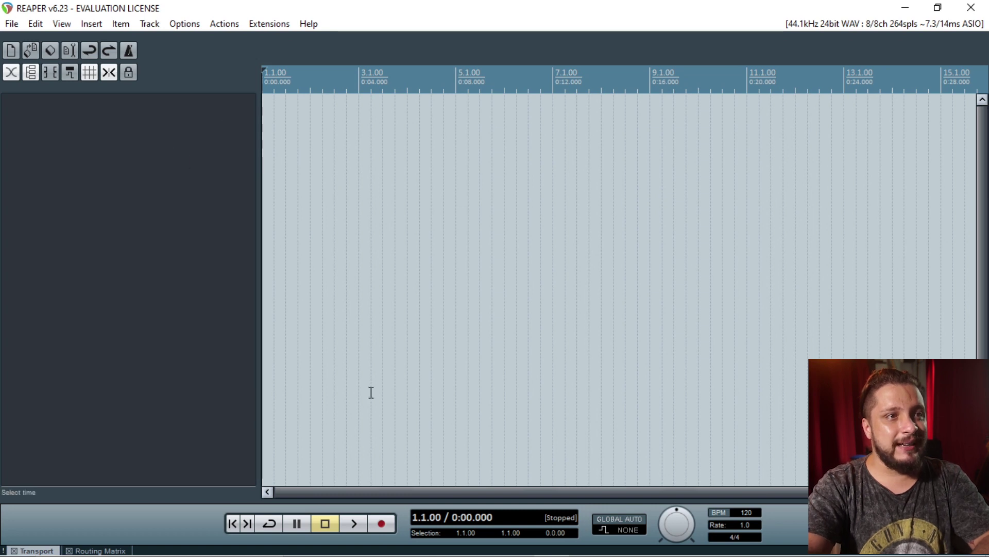
double_click(131, 133)
double_click(110, 227)
double_click(111, 230)
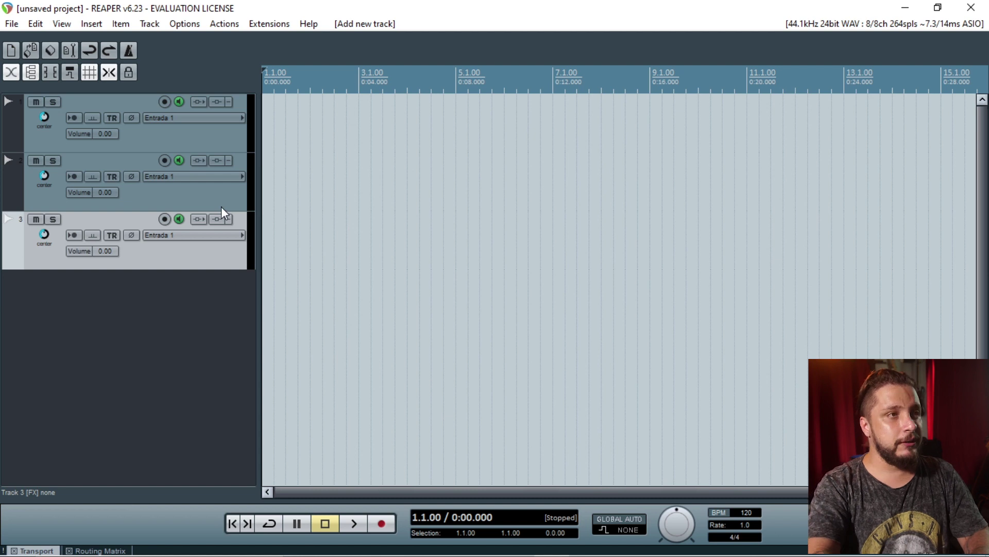
key("ctrl+m")
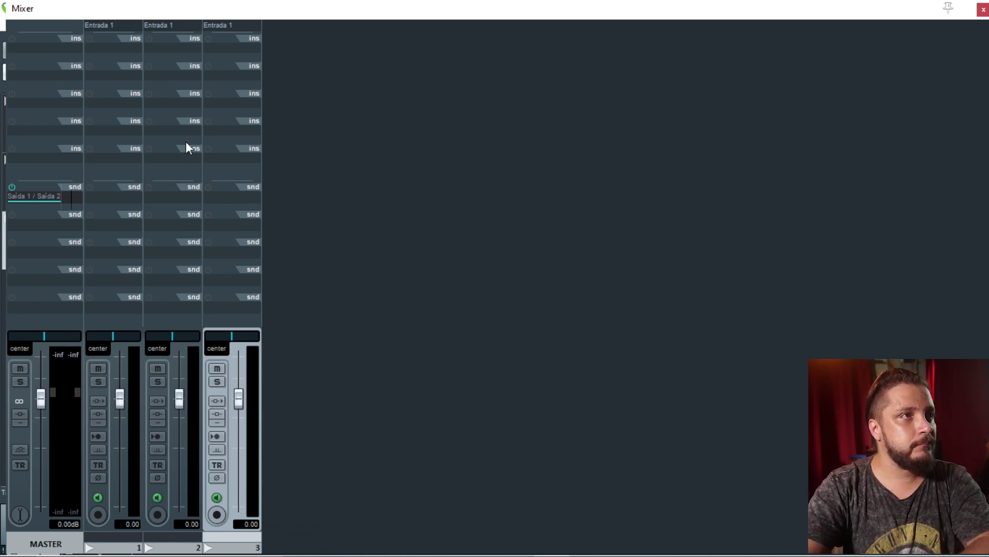
left_click(983, 9)
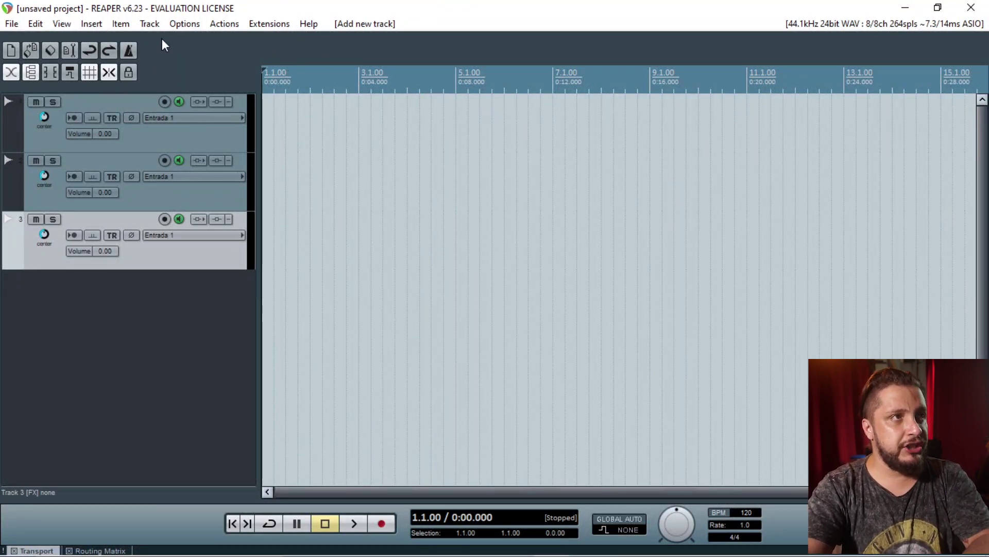
Step: Switch REAPER's theme to Default and close the project without saving it
left_click(188, 26)
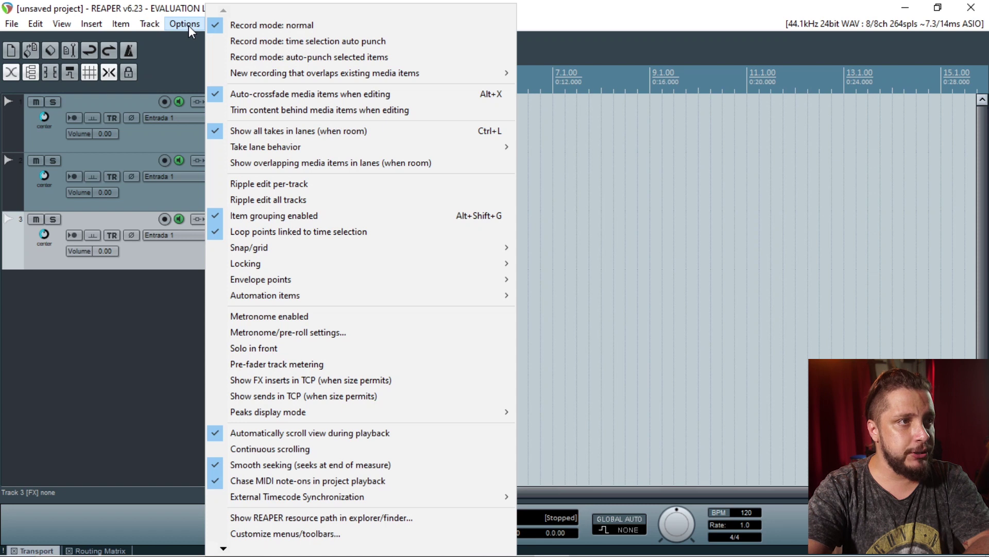
mouse_move(290, 550)
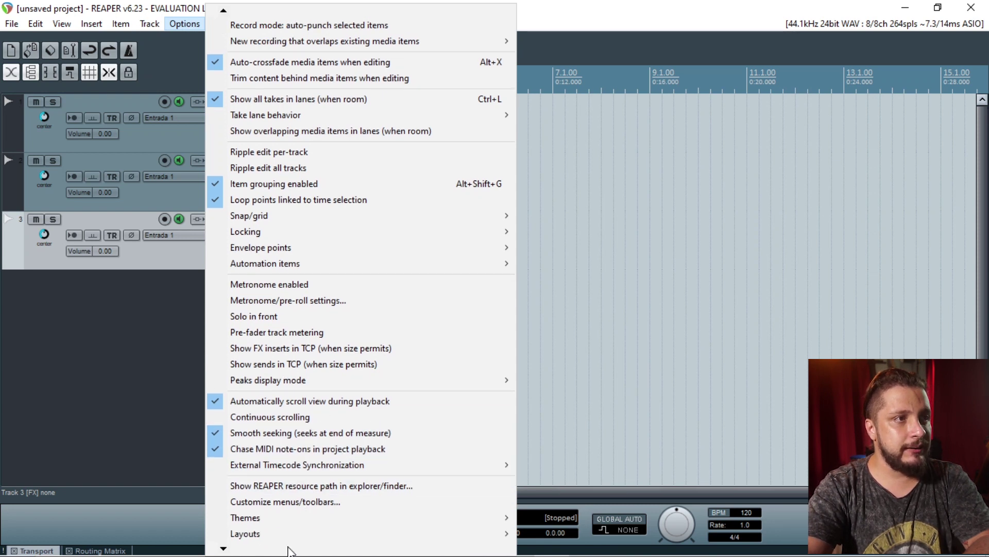
mouse_move(248, 507)
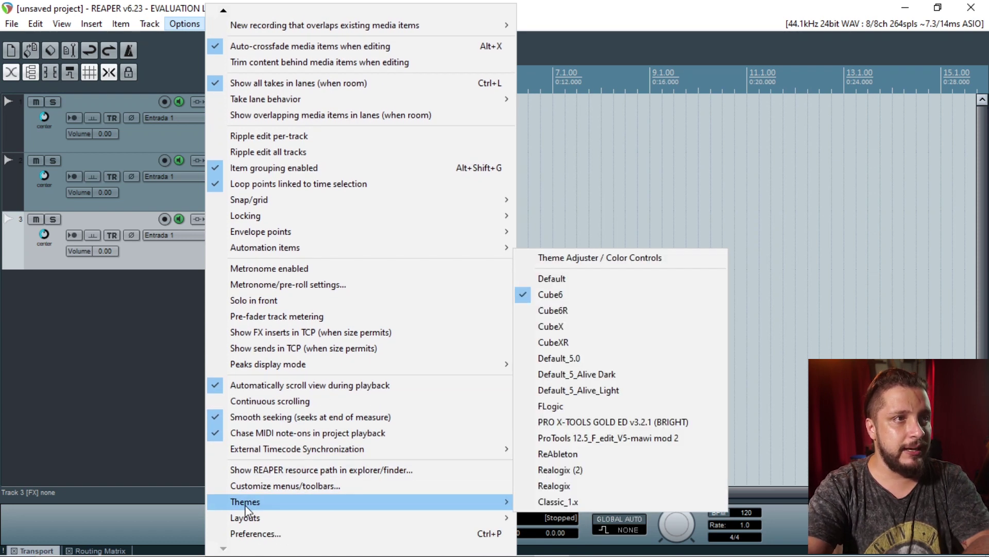
left_click(545, 278)
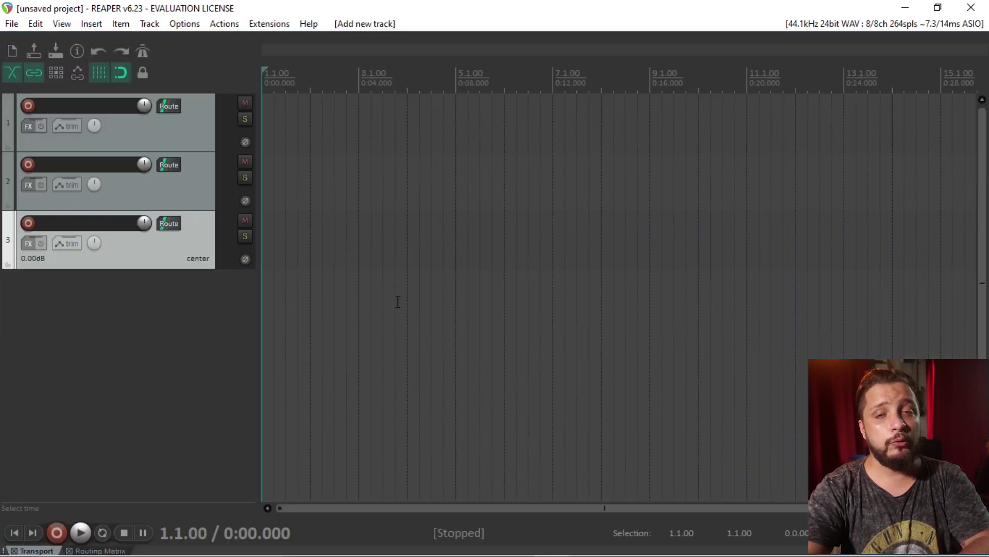
left_click(971, 7)
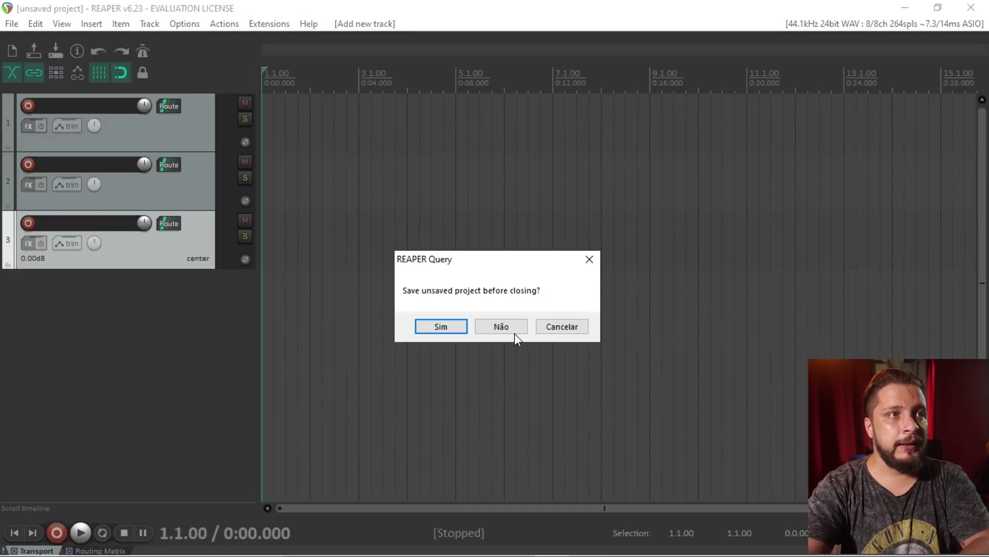
left_click(501, 326)
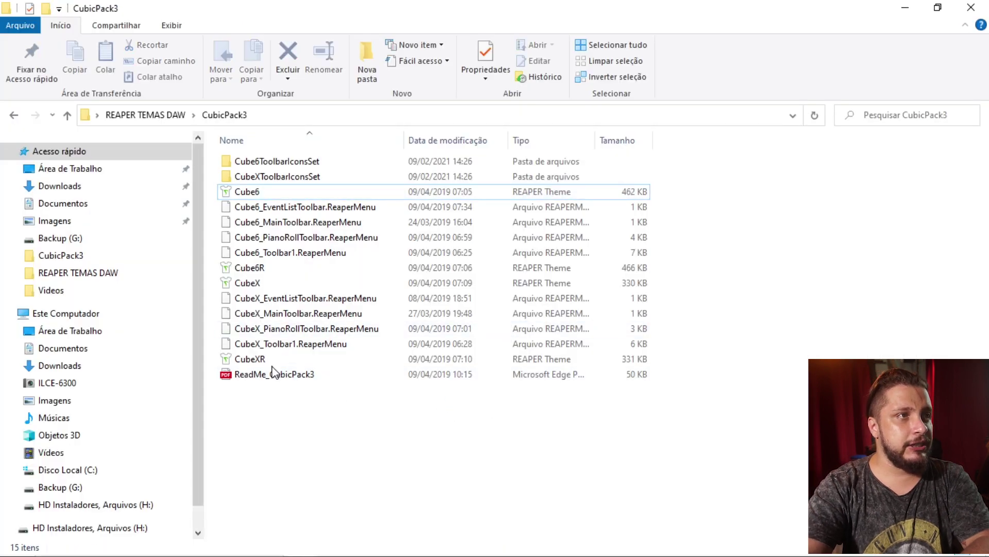
Step: Load the CubeX theme file in REAPER and preview it with three new tracks and the mixer
left_click(248, 192)
left_click(309, 469)
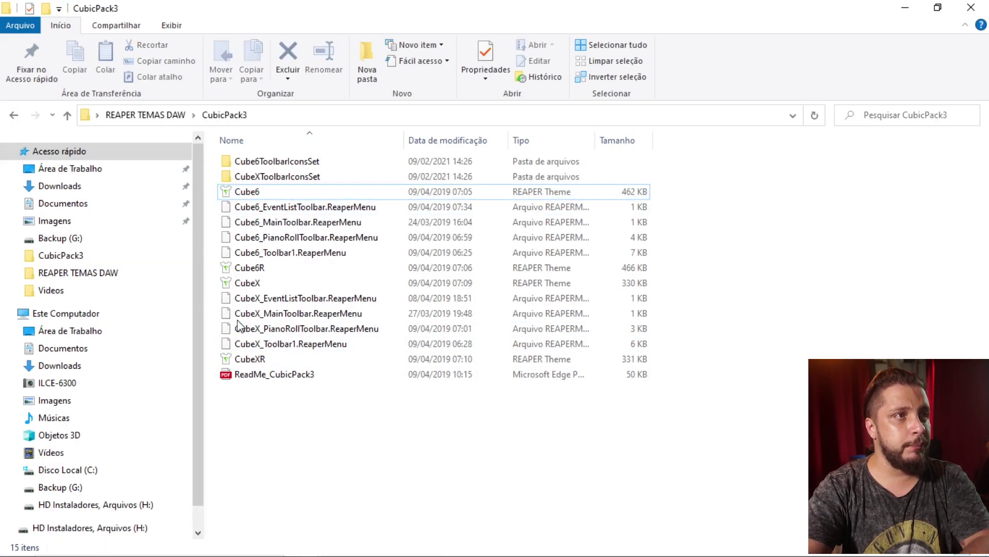
double_click(260, 284)
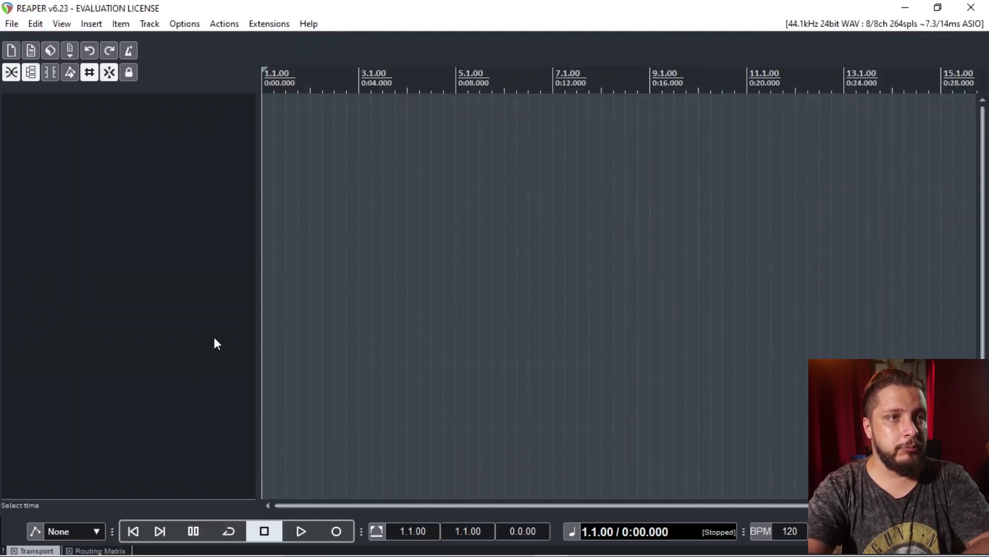
double_click(144, 194)
double_click(145, 233)
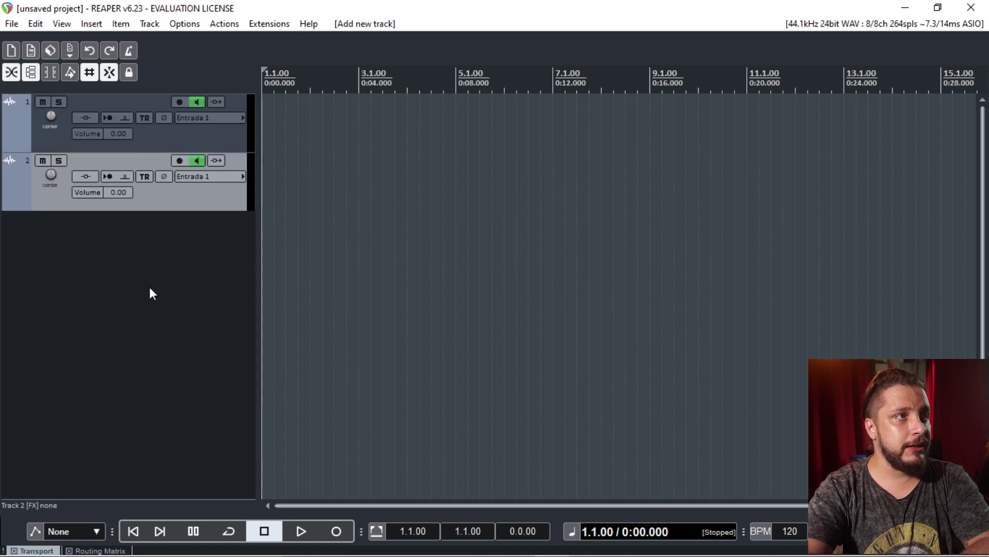
double_click(147, 285)
key("ctrl+m")
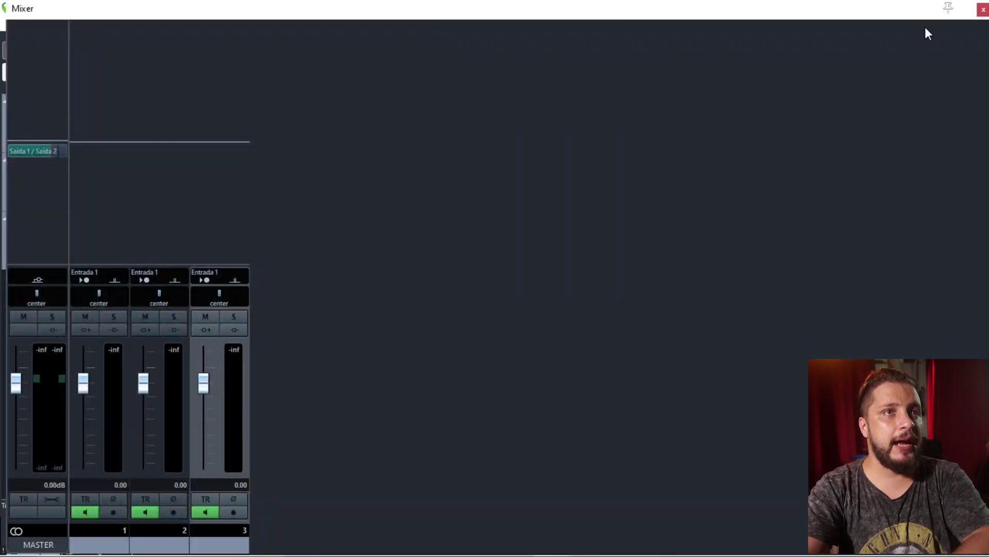
Step: Close the mixer and exit REAPER without saving the CubeX preview project
left_click(983, 10)
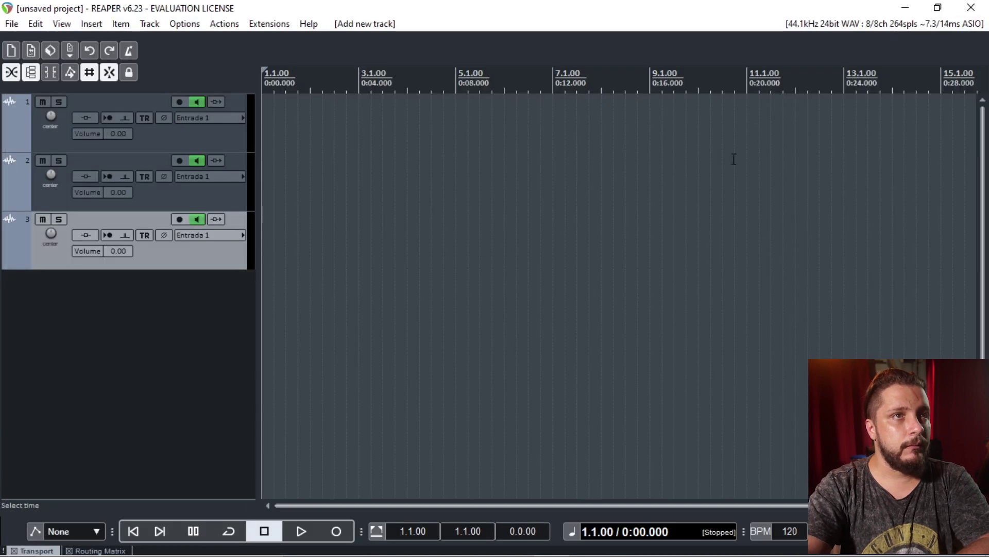
left_click(971, 8)
left_click(492, 322)
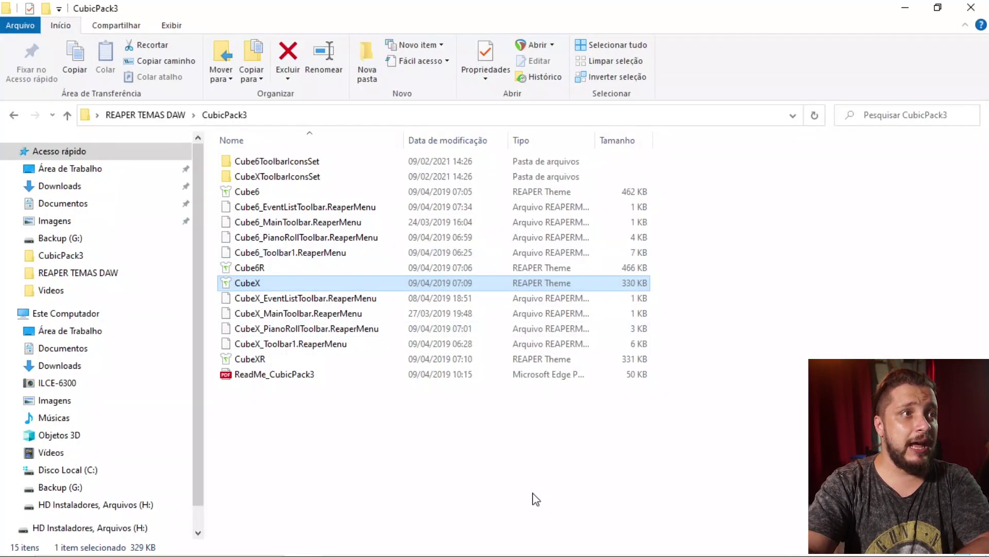
Step: Return to the REAPER TEMAS DAW folder and load the theme file from the FL Studio Theme (beta 4) folder in REAPER
key("alt+Left")
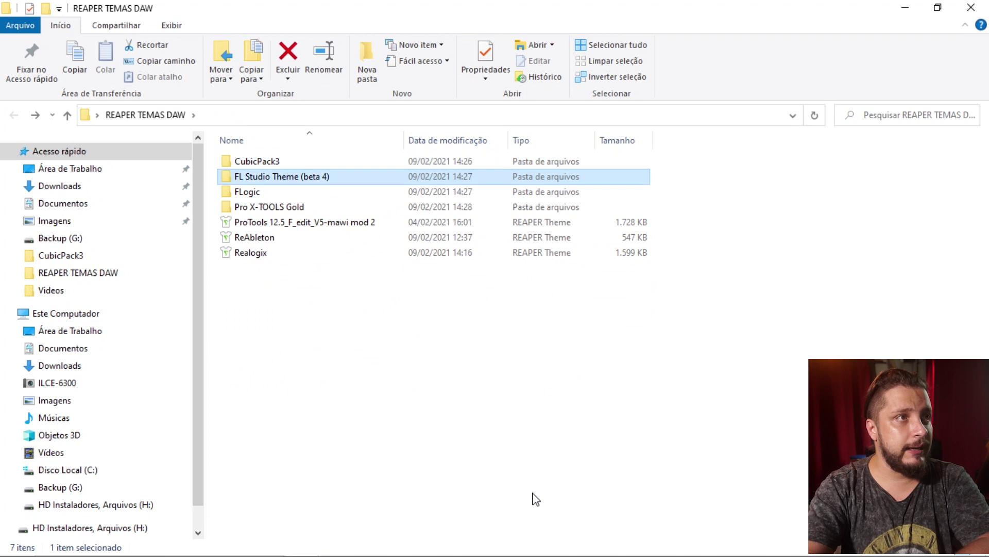
key("Return")
key("Down")
key("Return")
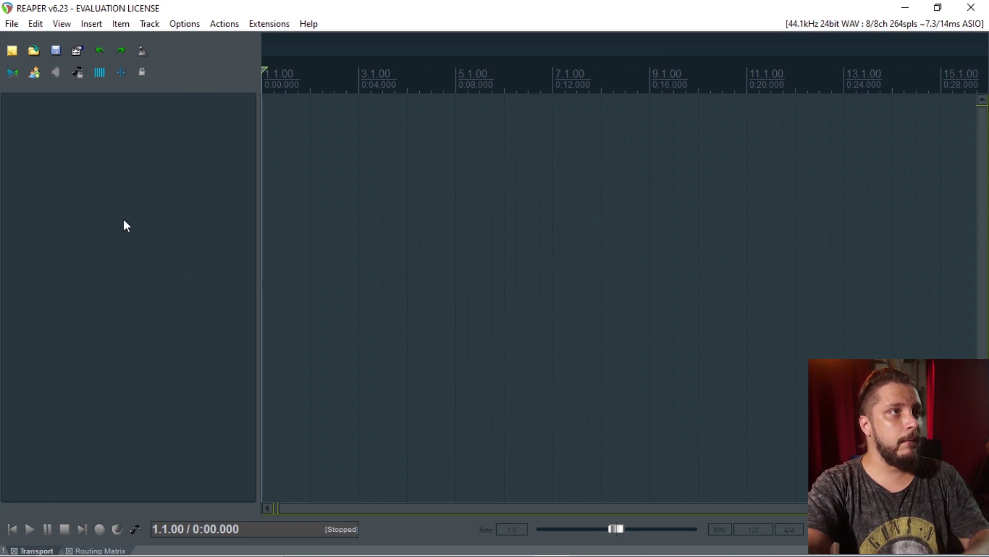
Step: Preview the FL Studio Theme (beta 4) look with three new tracks and the mixer
double_click(123, 219)
double_click(135, 268)
double_click(137, 294)
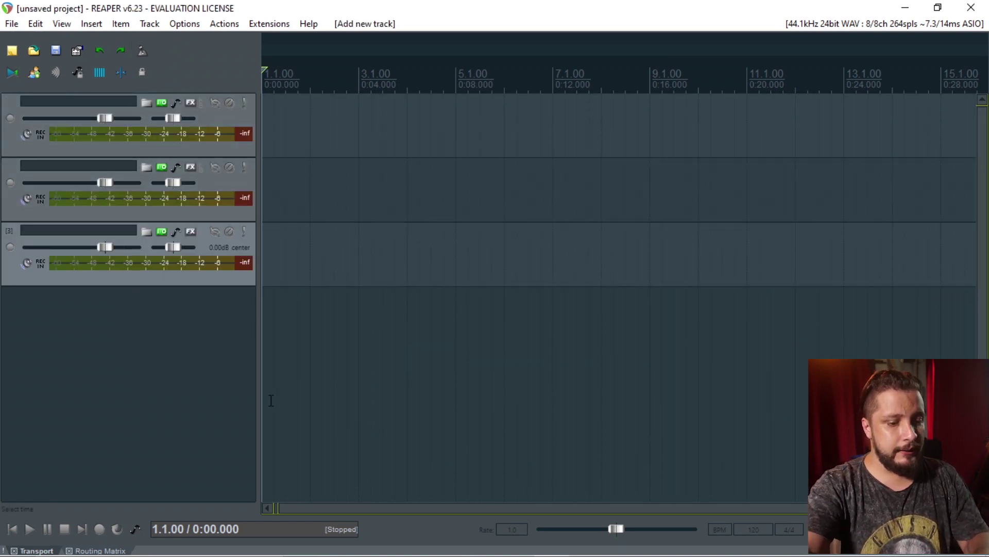
key("ctrl+m")
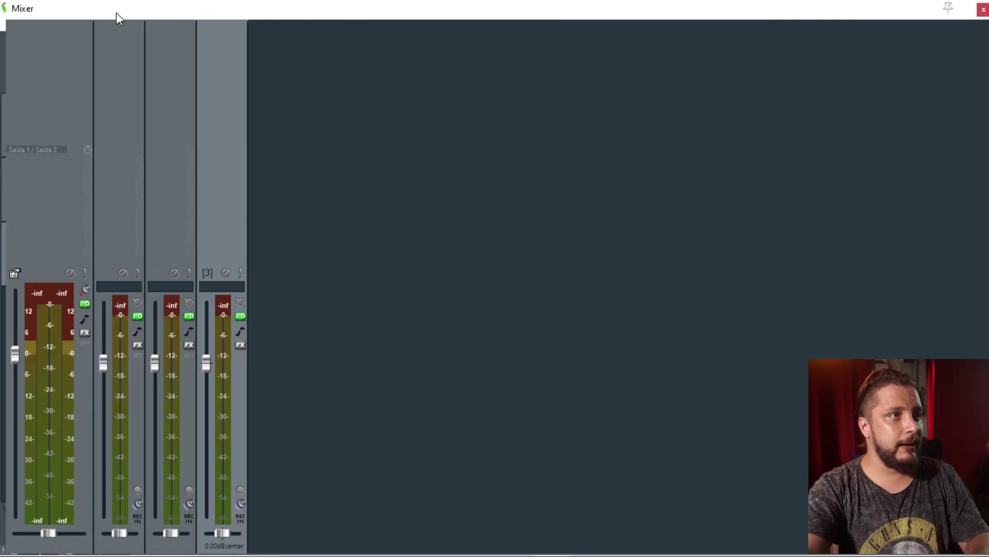
left_click(983, 10)
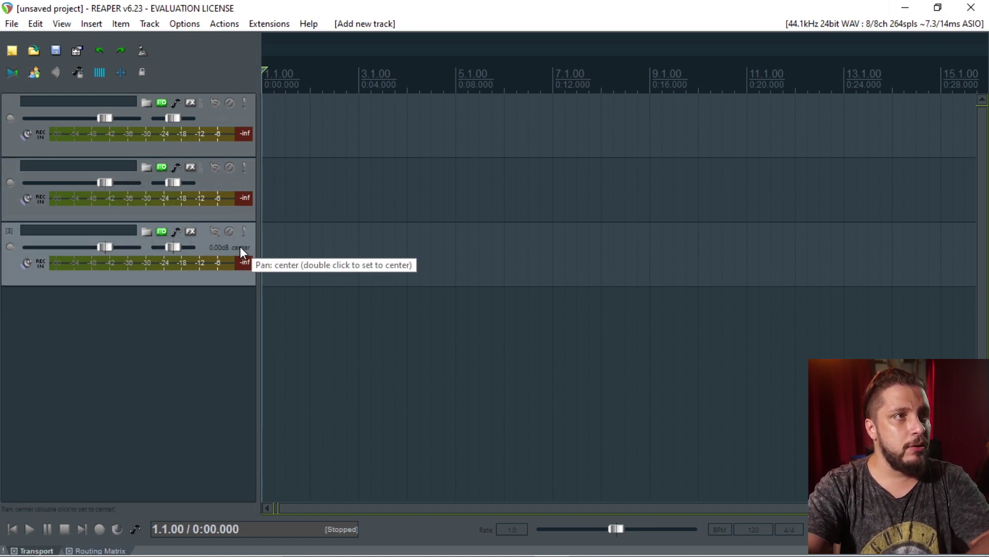
Step: Exit REAPER without saving the FL Studio preview project
left_click(971, 7)
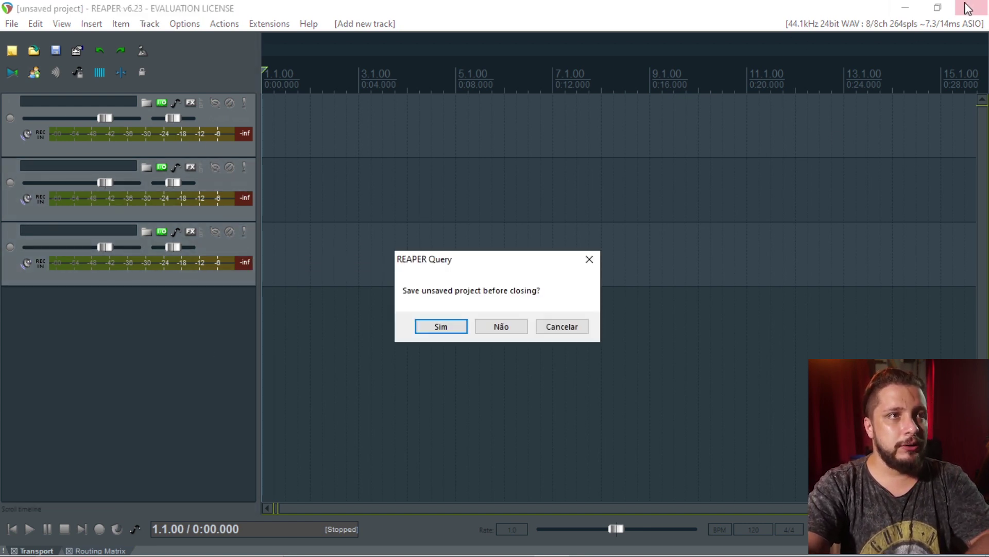
left_click(502, 328)
left_click(390, 335)
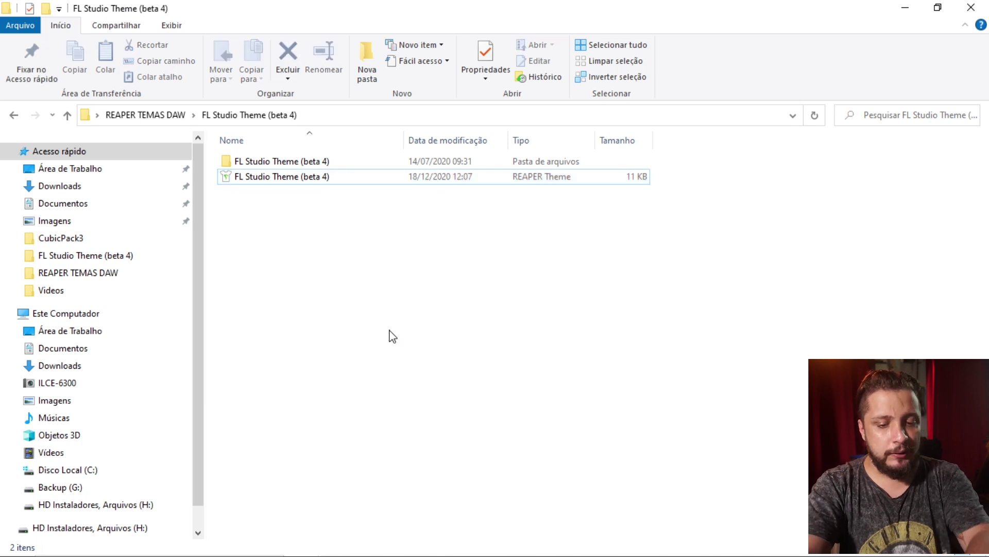
Step: Open the FLogic folder in REAPER TEMAS DAW and load its FLogic theme file in REAPER
key("alt+Left")
left_click(261, 198)
double_click(261, 198)
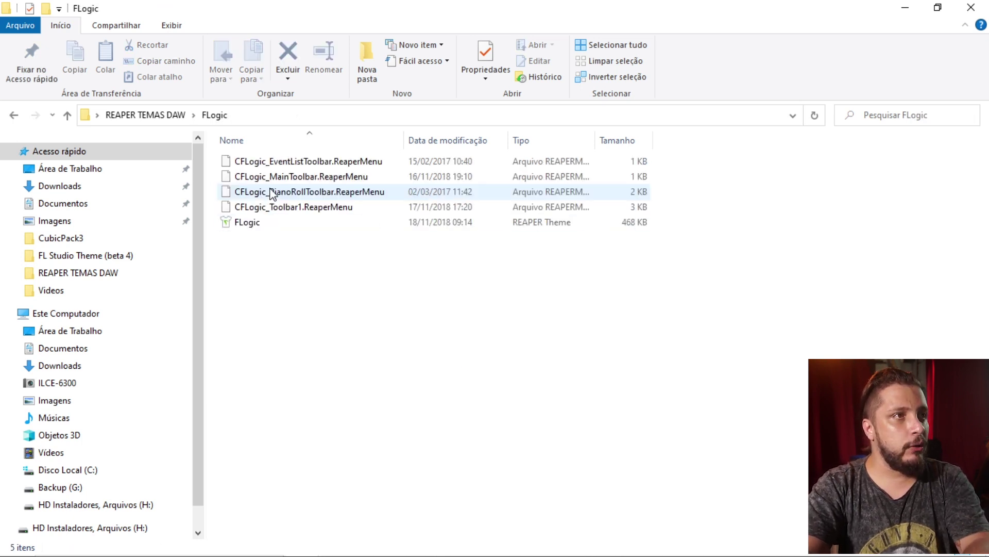
double_click(265, 225)
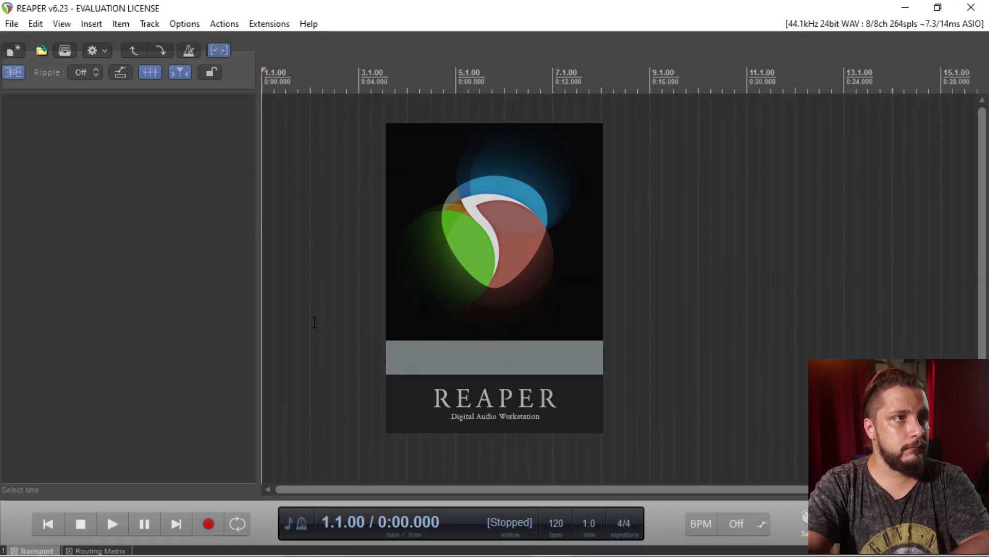
Step: Preview the FLogic theme with four new tracks and the mixer
double_click(173, 136)
double_click(137, 222)
double_click(126, 253)
double_click(129, 286)
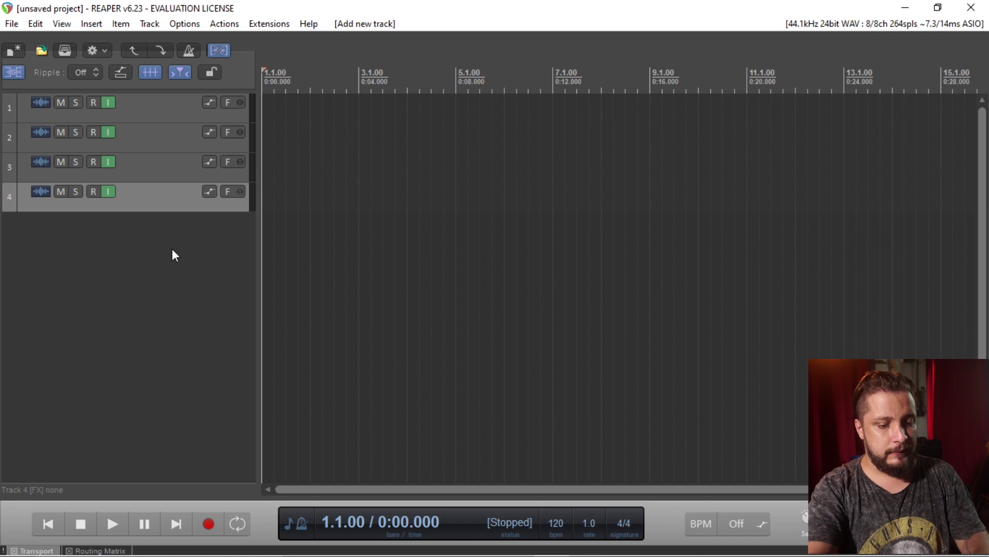
key("ctrl+m")
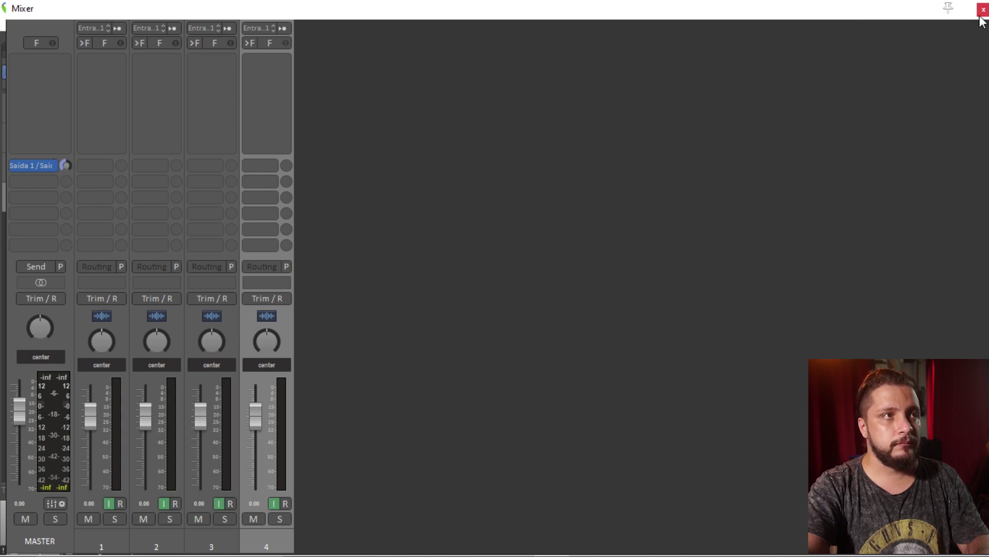
left_click(980, 16)
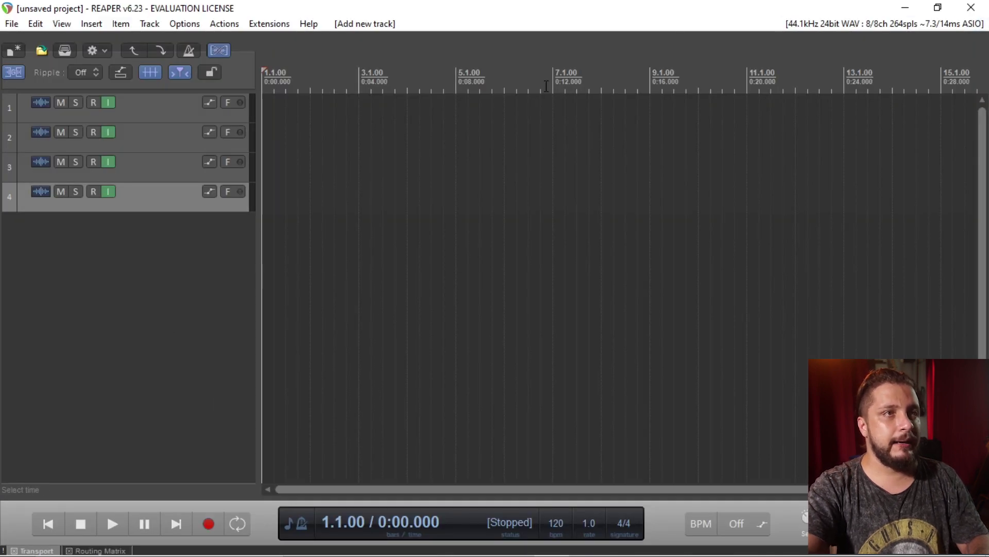
Step: Exit REAPER without saving the project and open the Pro X-TOOLS Gold folder
left_click(971, 7)
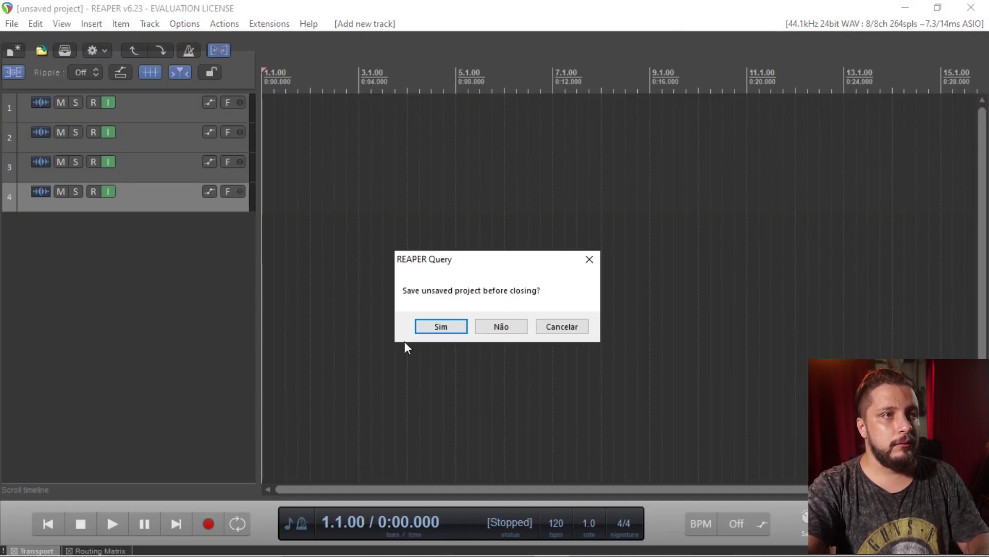
left_click(494, 333)
key("BackSpace")
key("Down")
key("Return")
key("Down")
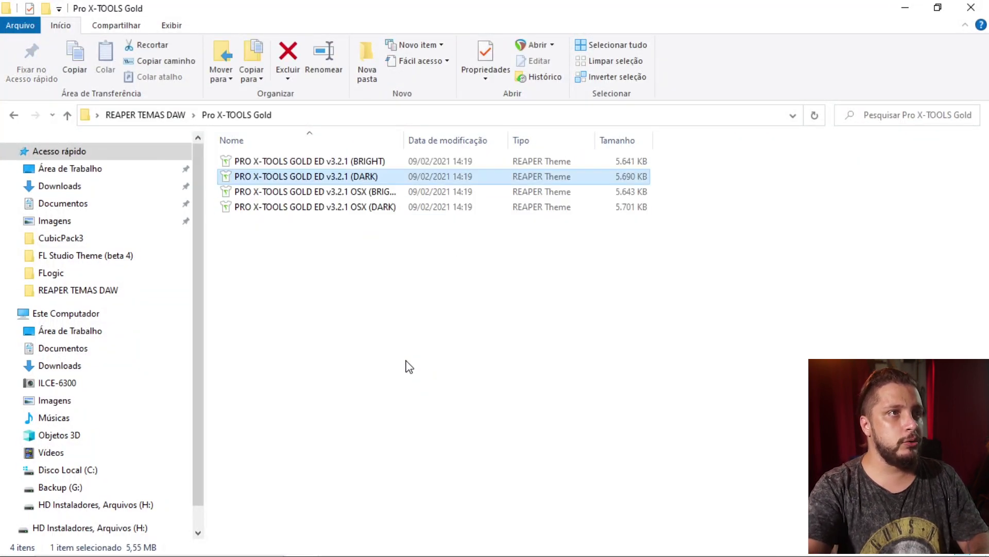
Step: Widen the file name column and examine the BRIGHT, DARK and OSX variants of the PRO X-TOOLS GOLD ED v3.2.1 theme
left_click_drag(404, 137, 496, 137)
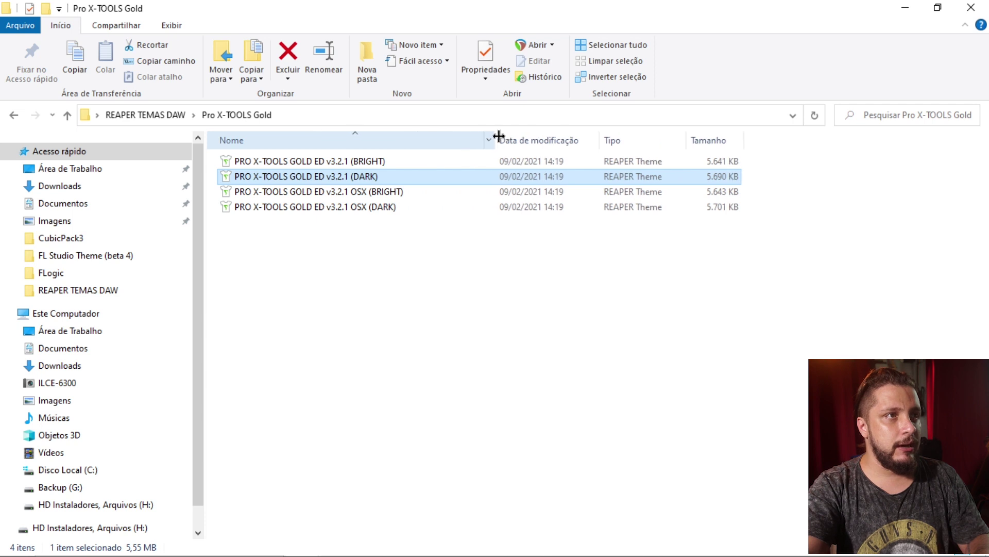
key("Up")
key("Down")
key("Up")
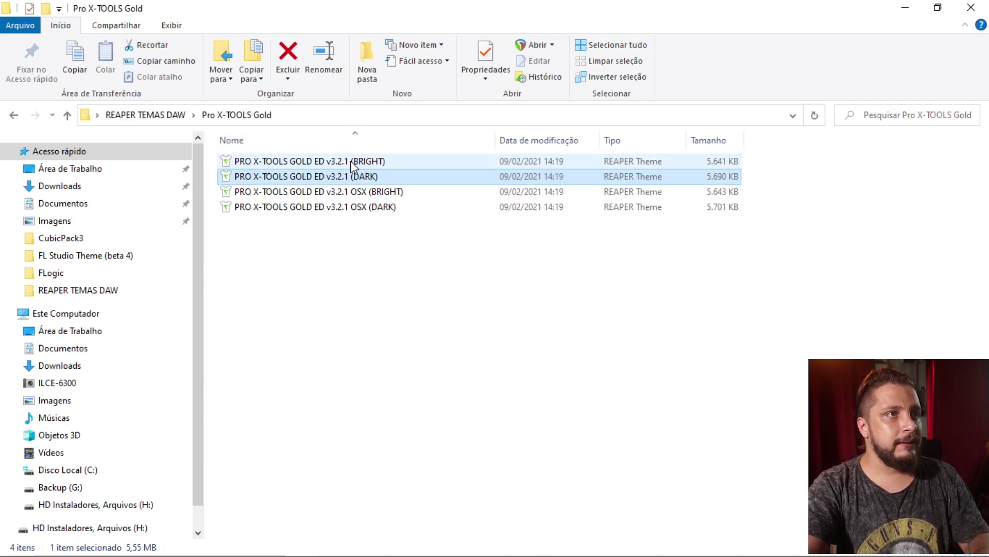
key("Down")
key("Up")
key("Down")
key("Down")
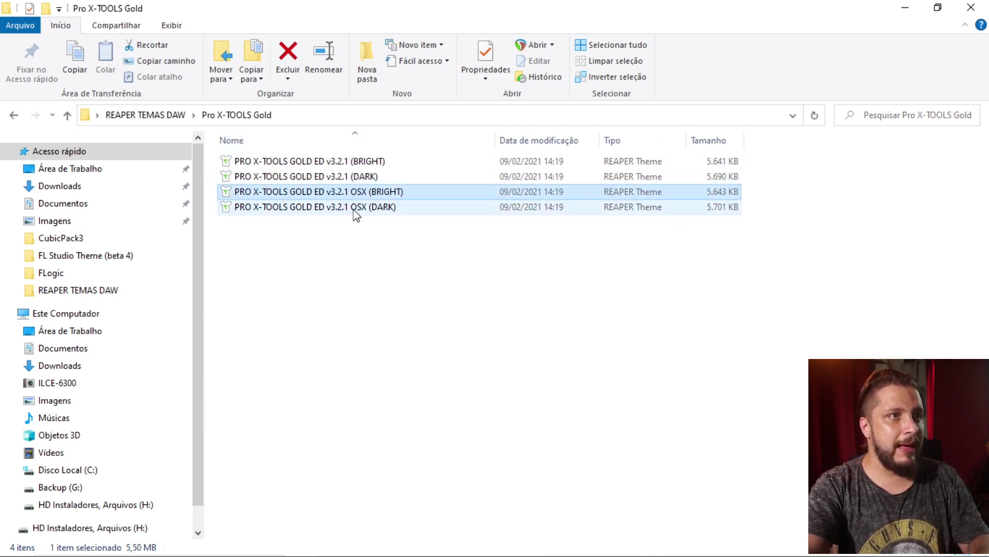
left_click(354, 246)
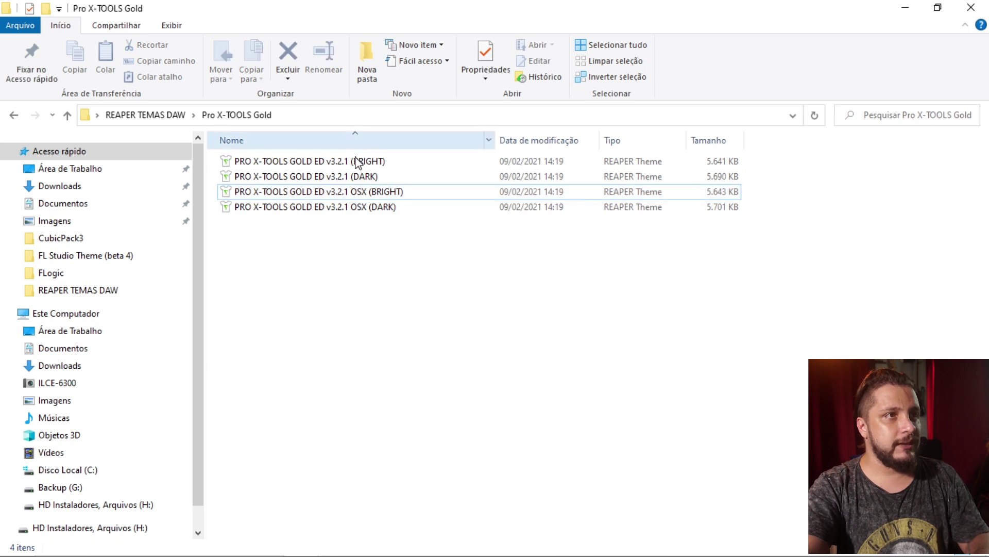
Step: Load the PRO X-TOOLS GOLD ED v3.2.1 (BRIGHT) theme file in REAPER and preview it with three new tracks and the mixer
double_click(365, 163)
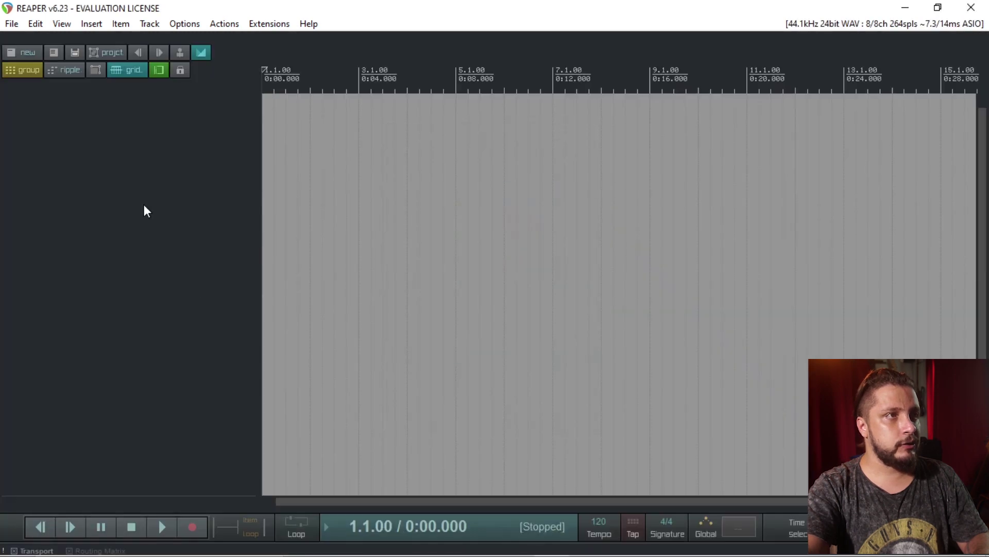
double_click(139, 212)
double_click(132, 228)
double_click(144, 290)
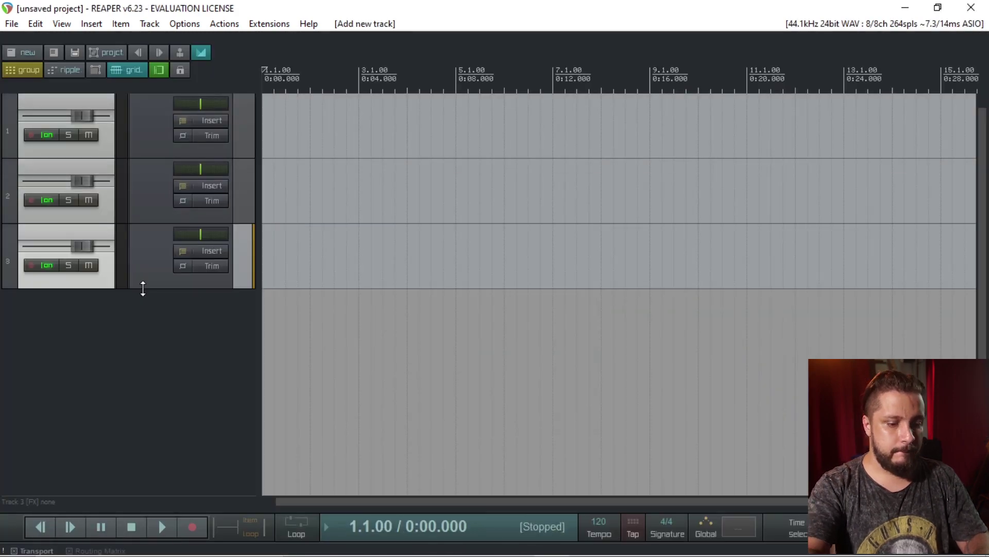
key("ctrl+m")
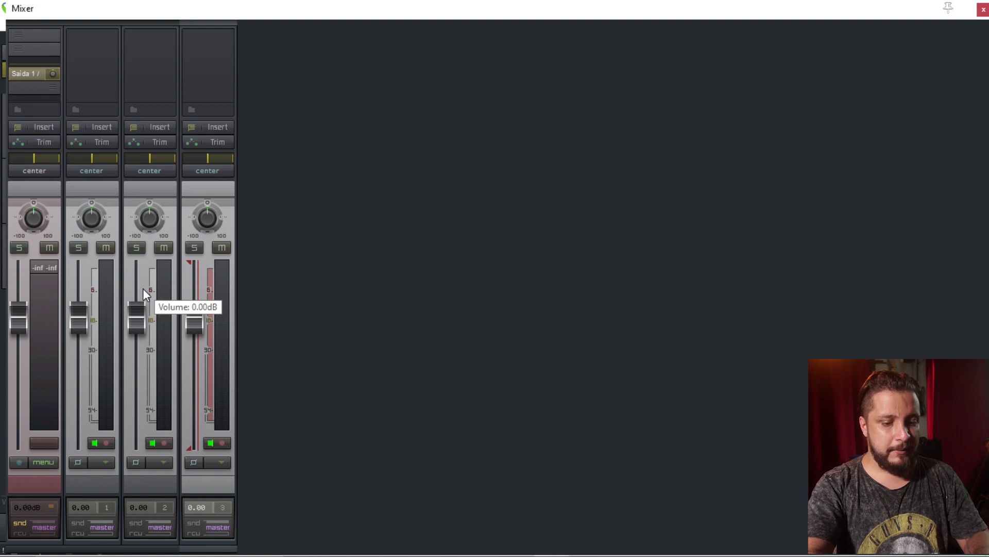
key("ctrl+m")
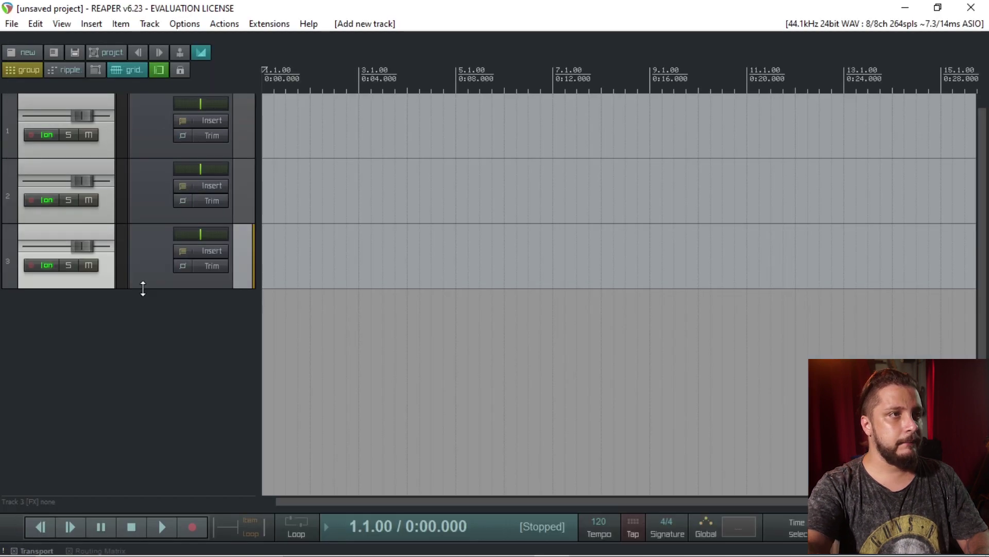
Step: Exit REAPER without saving the project and load the PRO X-TOOLS GOLD ED v3.2.1 (DARK) theme file
left_click(972, 7)
left_click(495, 327)
double_click(289, 176)
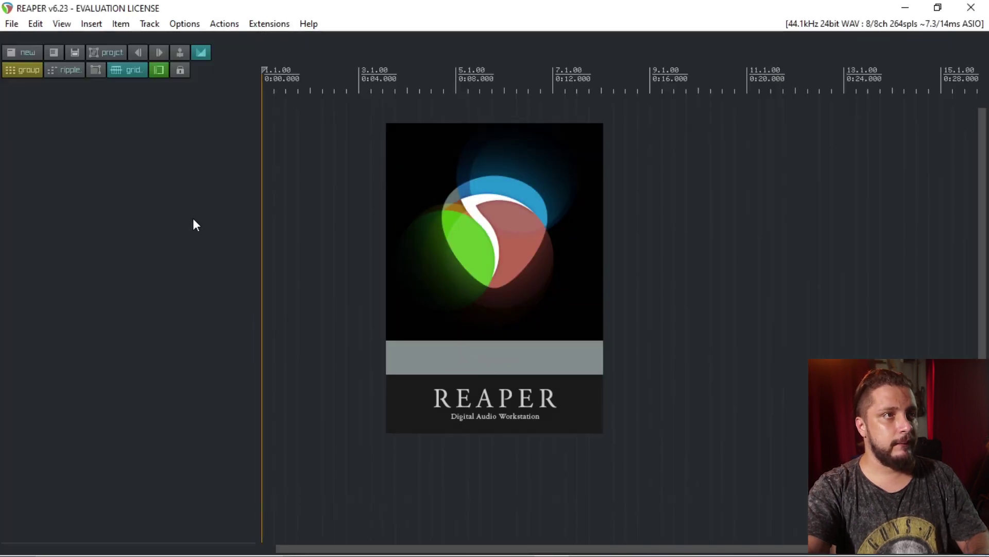
Step: Preview the PRO X-TOOLS GOLD ED v3.2.1 (DARK) theme with three new tracks and the mixer
double_click(117, 129)
double_click(192, 216)
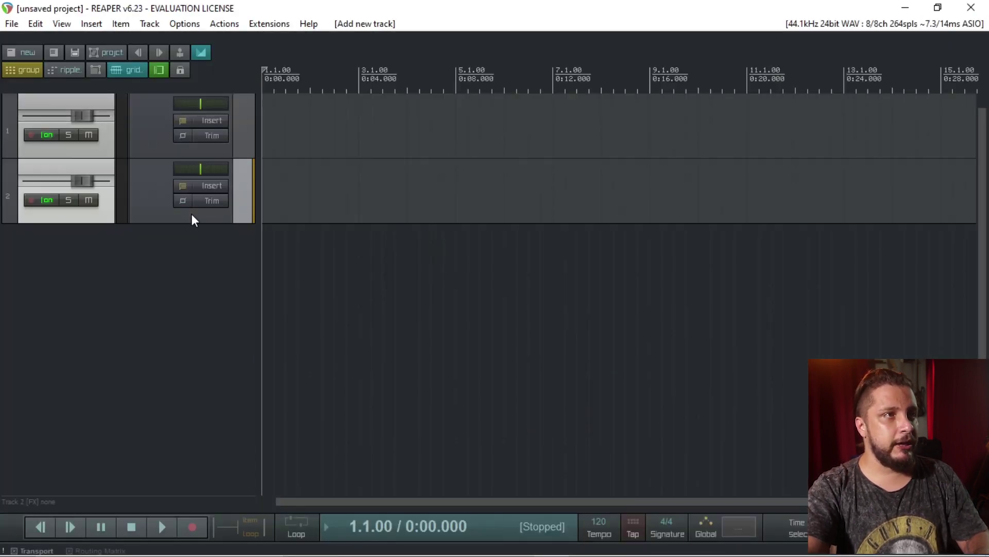
double_click(179, 308)
key("ctrl+m")
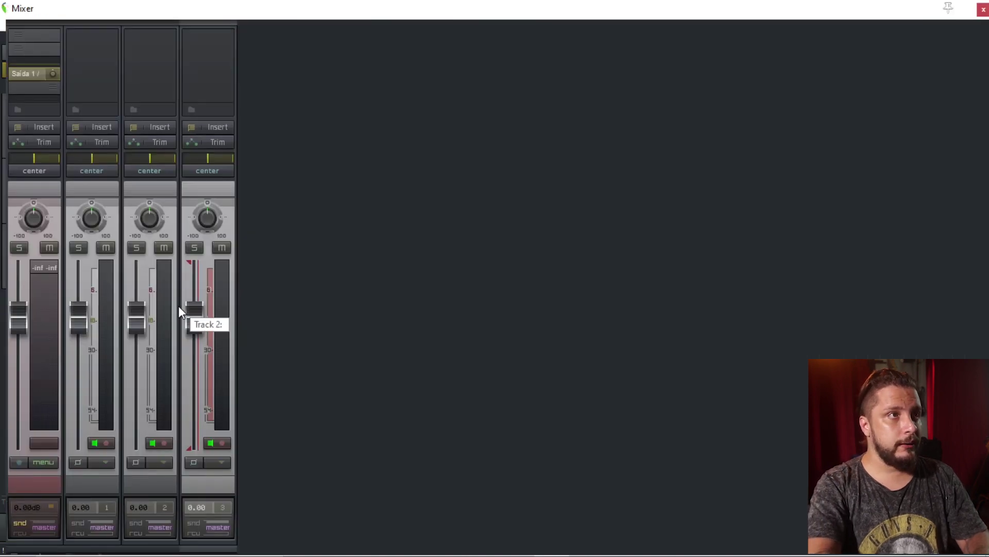
key("ctrl+m")
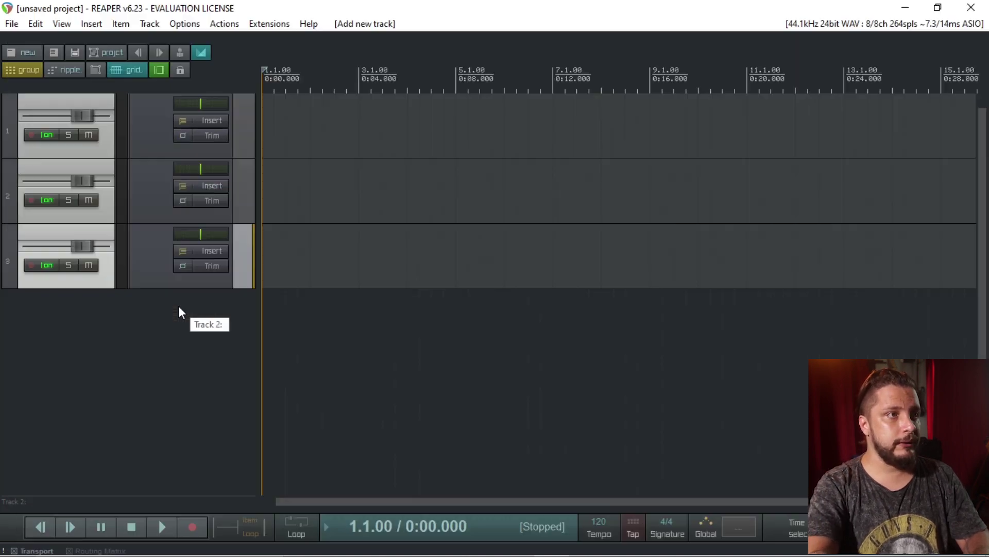
Step: Exit REAPER without saving and load the ProTools 12.5_F_edit_V5-mawi mod 2 theme file from the REAPER TEMAS DAW folder
left_click(971, 7)
left_click(509, 330)
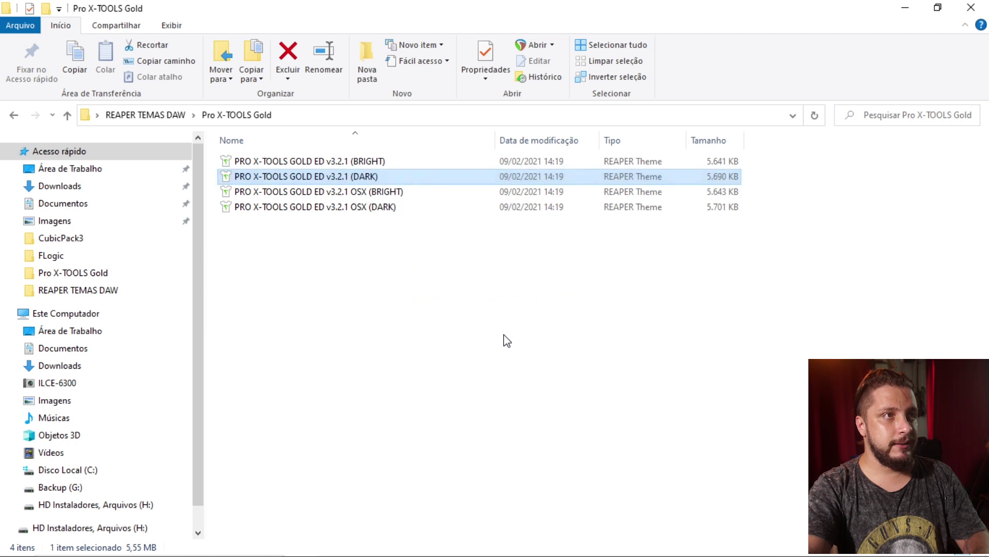
key("BackSpace")
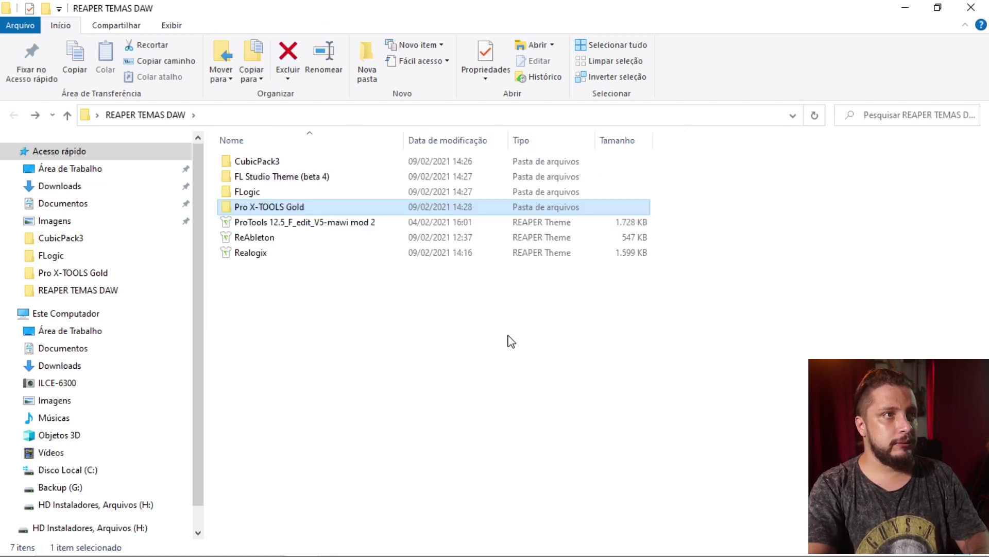
key("Down")
key("Return")
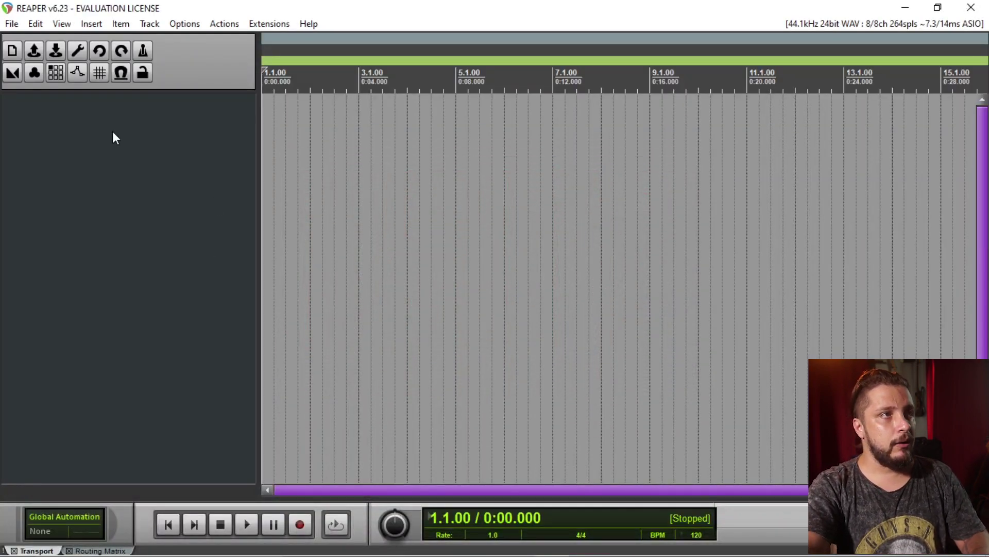
Step: Preview the ProTools 12.5_F_edit_V5-mawi mod 2 theme with three new tracks and the mixer
double_click(112, 131)
double_click(70, 227)
double_click(71, 292)
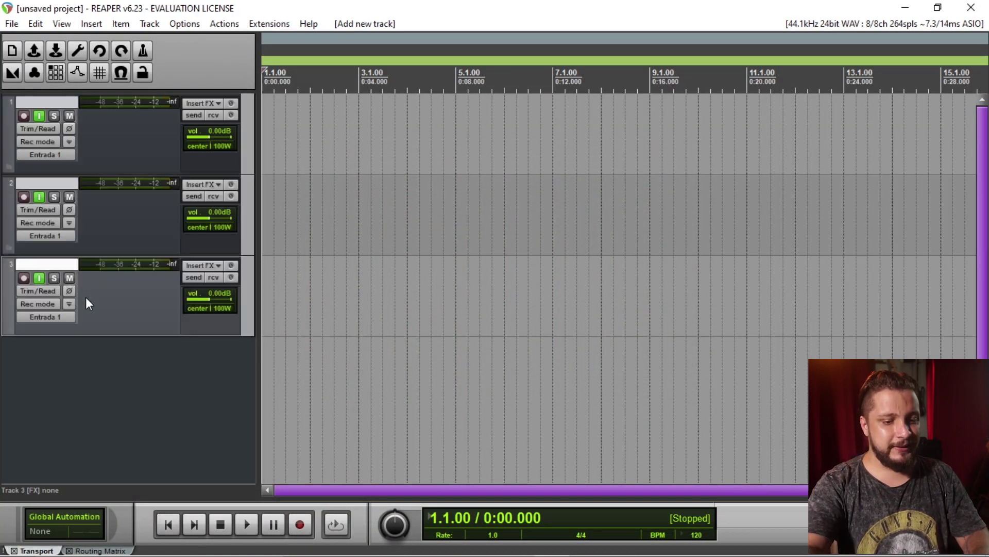
key("ctrl+m")
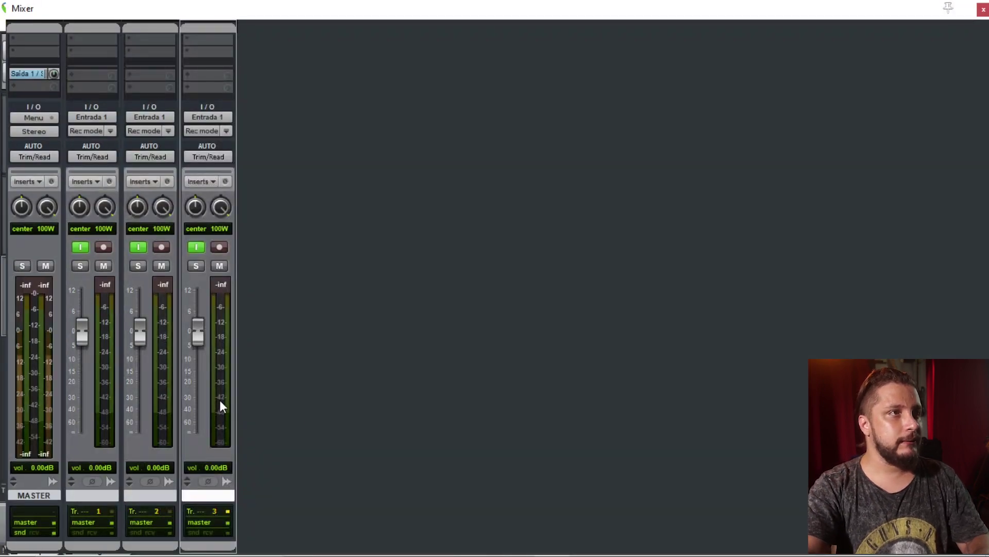
left_click(982, 9)
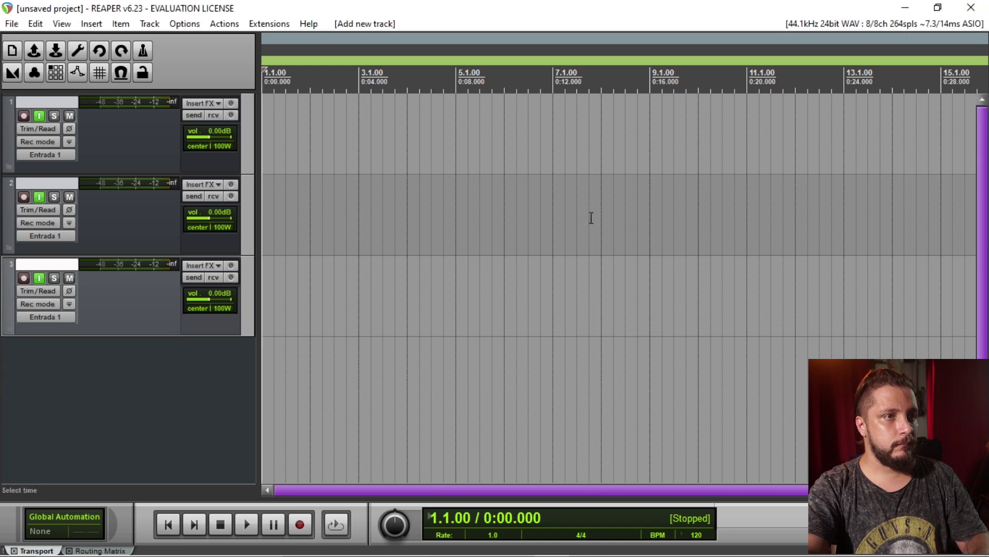
Step: Exit REAPER without saving the project and load the ReAbleton theme file from the REAPER TEMAS DAW folder
left_click(971, 7)
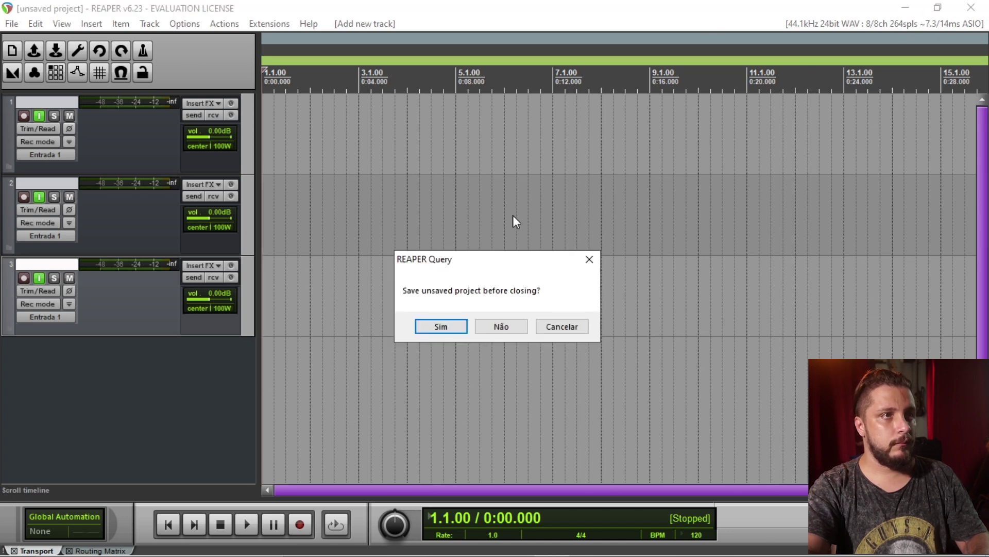
left_click(480, 330)
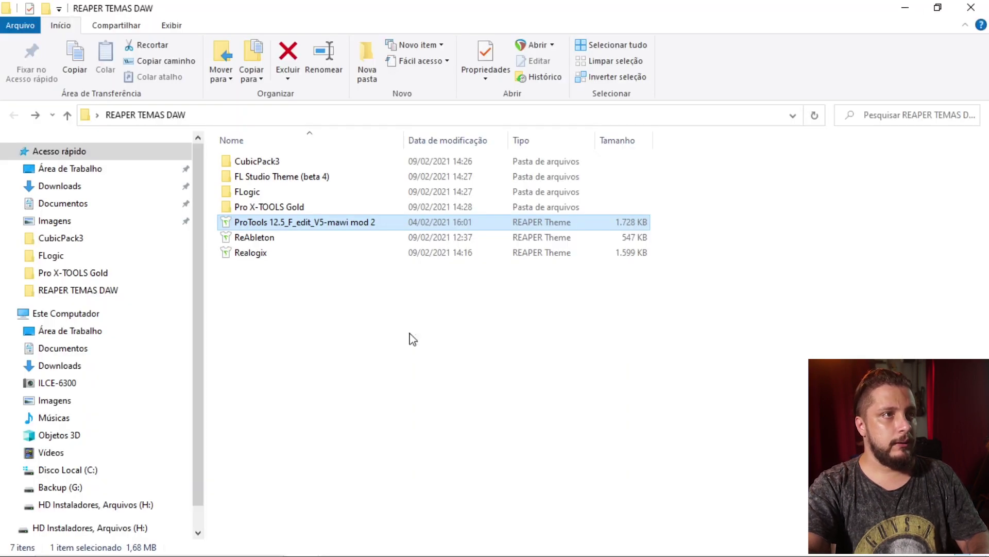
left_click(268, 241)
double_click(268, 243)
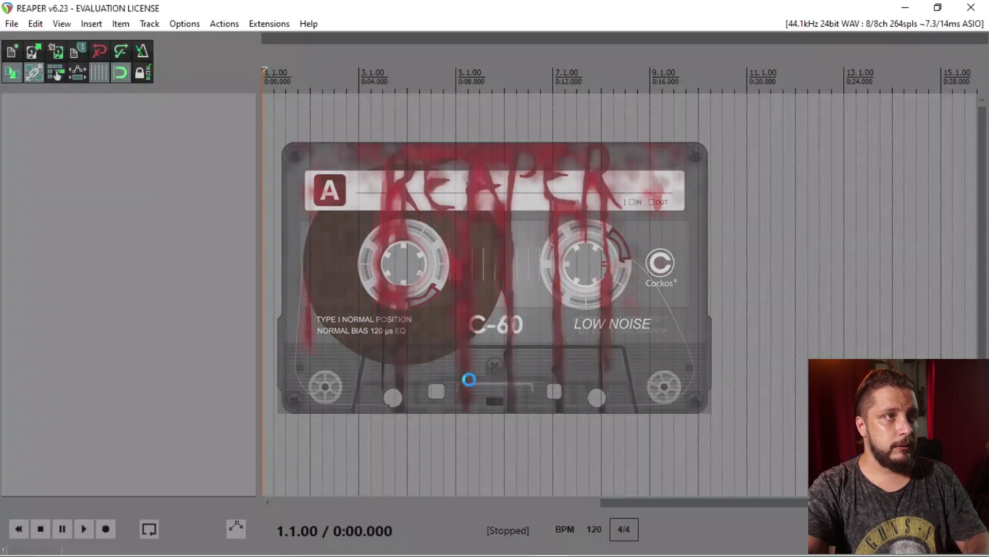
Step: Preview the ReAbleton theme with three new tracks and the mixer
double_click(169, 155)
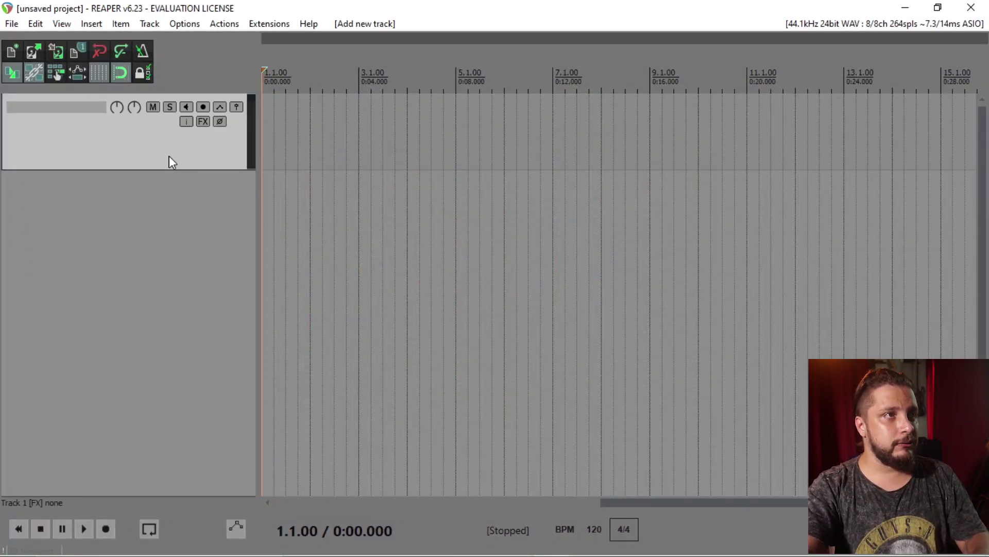
double_click(155, 237)
double_click(138, 290)
key("ctrl+m")
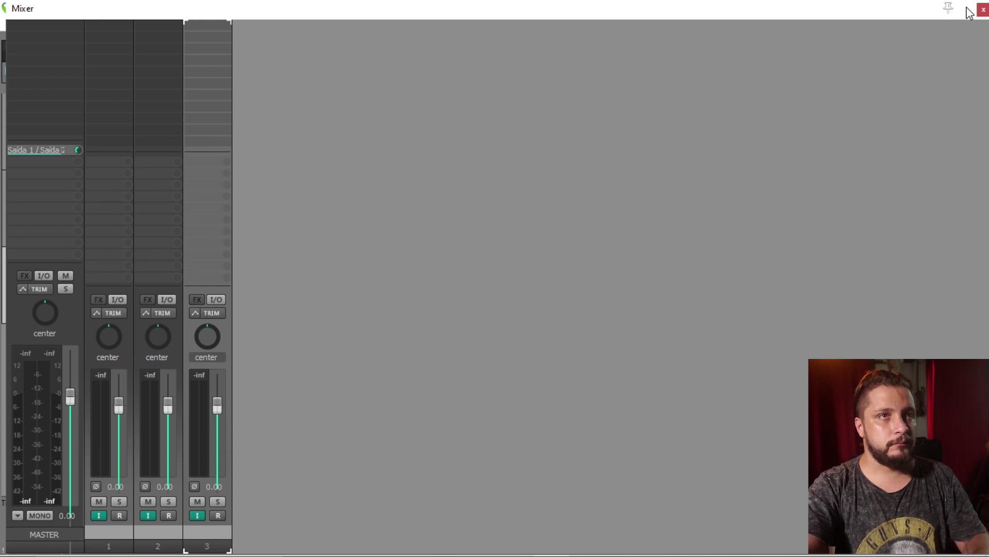
left_click(984, 15)
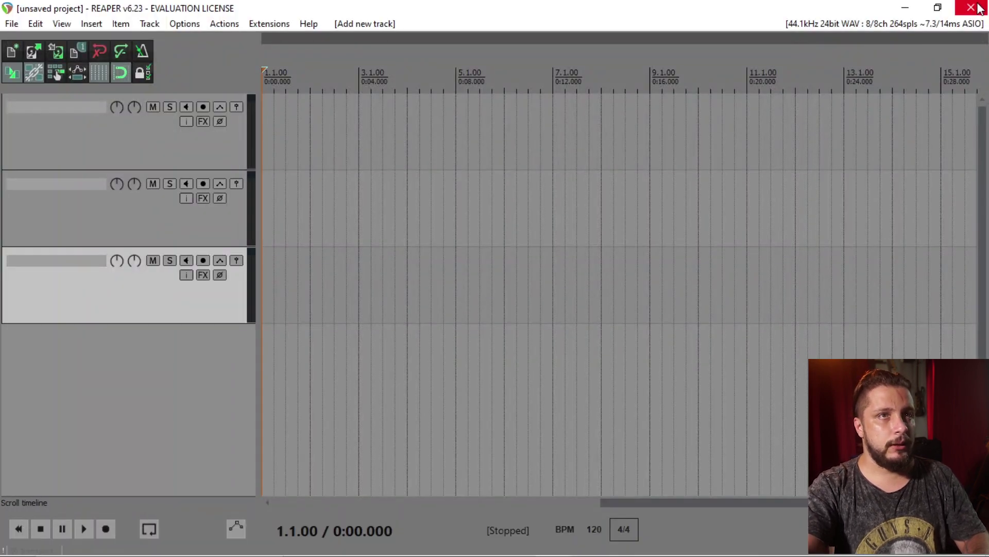
Step: Exit REAPER without saving the project and load the Realogix theme file from the REAPER TEMAS DAW folder
key("alt+F4")
left_click(492, 331)
left_click(264, 258)
double_click(267, 255)
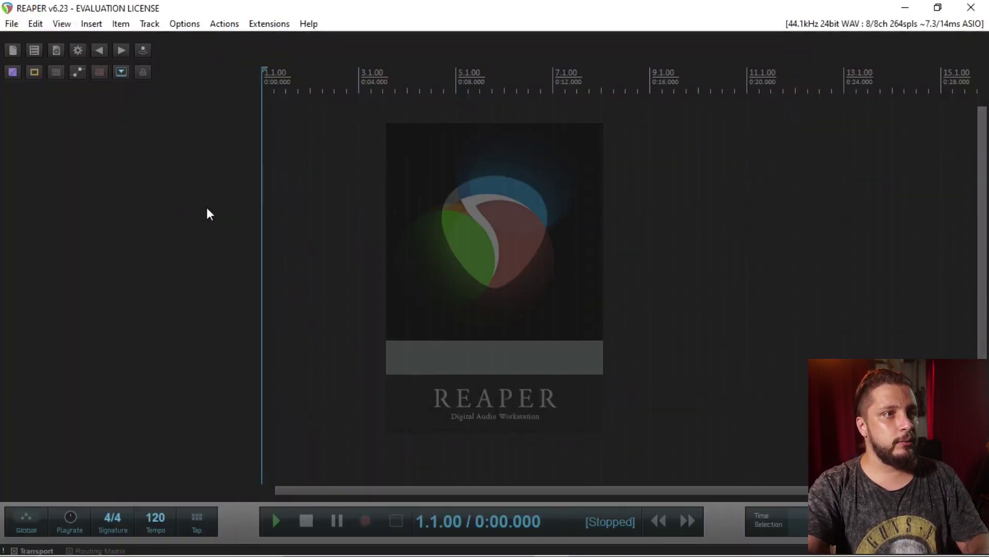
Step: Preview the Realogix theme with three new tracks and the mixer
double_click(96, 165)
double_click(128, 247)
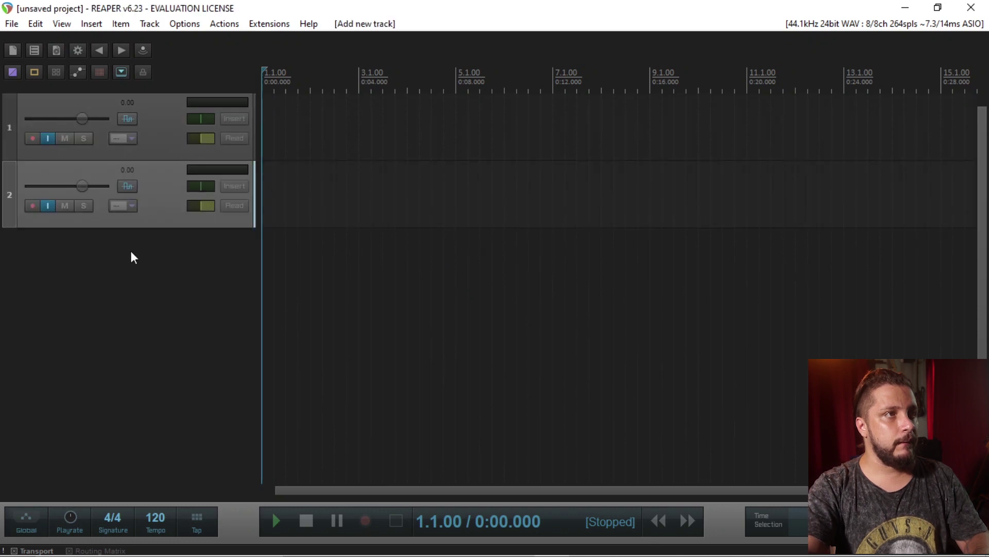
double_click(136, 278)
key("ctrl+m")
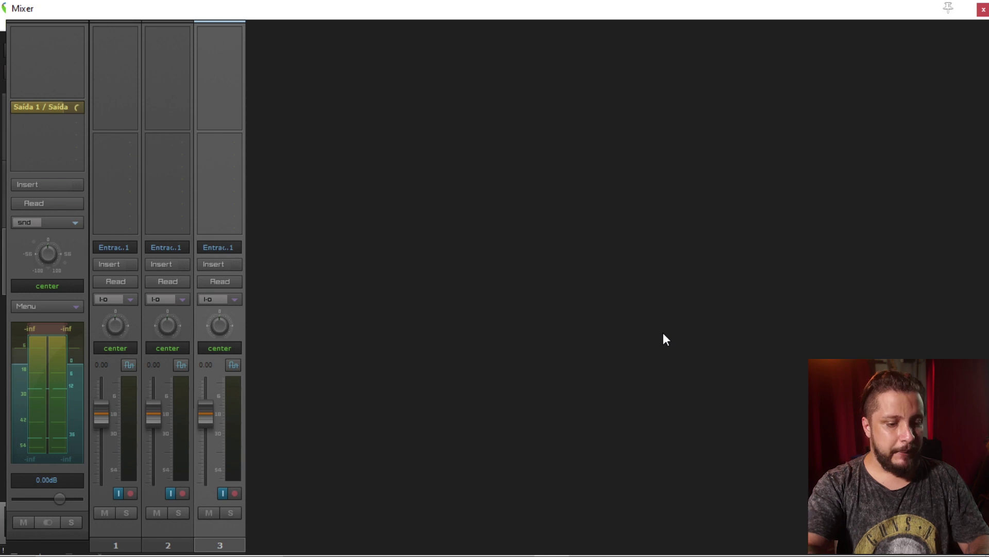
key("ctrl+m")
Step: Exit REAPER without saving, minimize the theme folder window and relaunch REAPER from the desktop
left_click(957, 8)
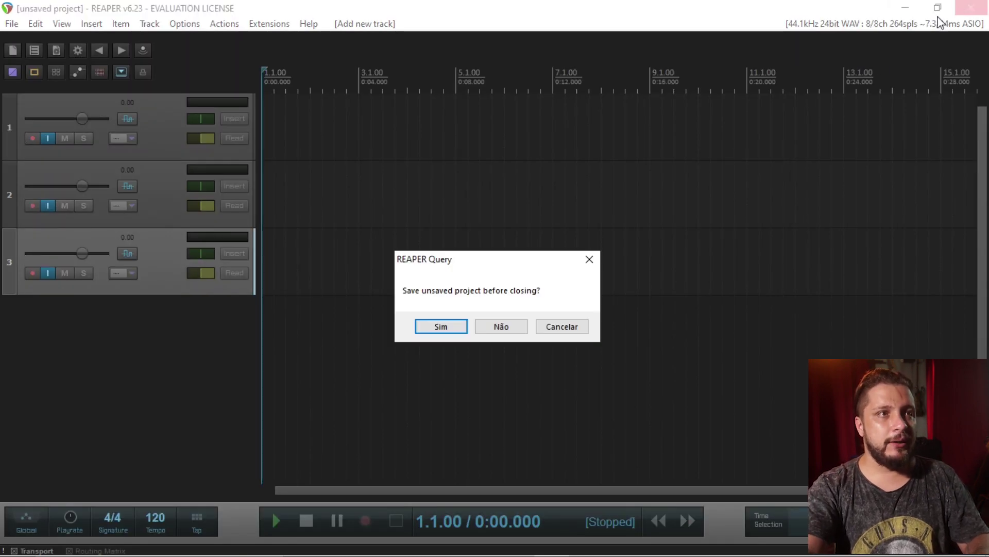
left_click(485, 326)
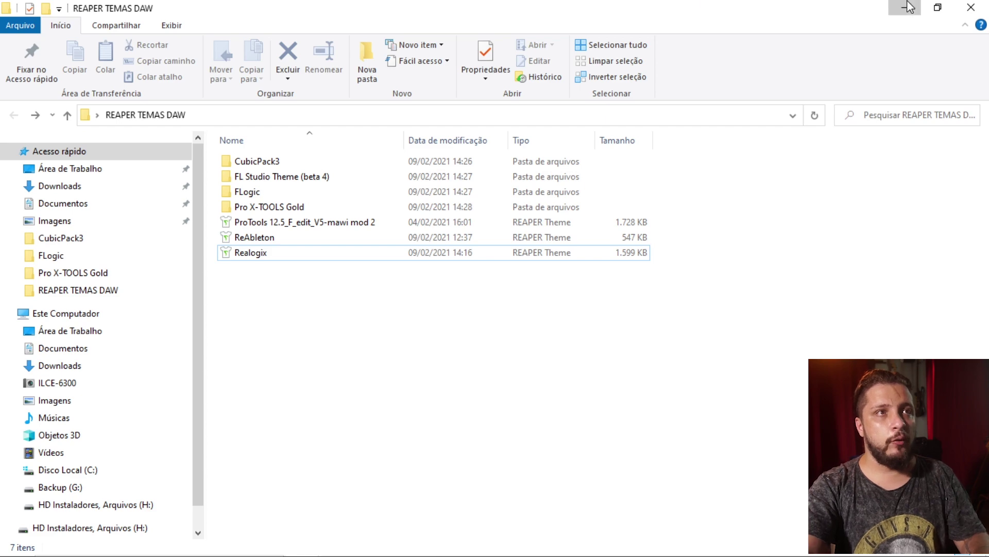
left_click(908, 7)
double_click(568, 41)
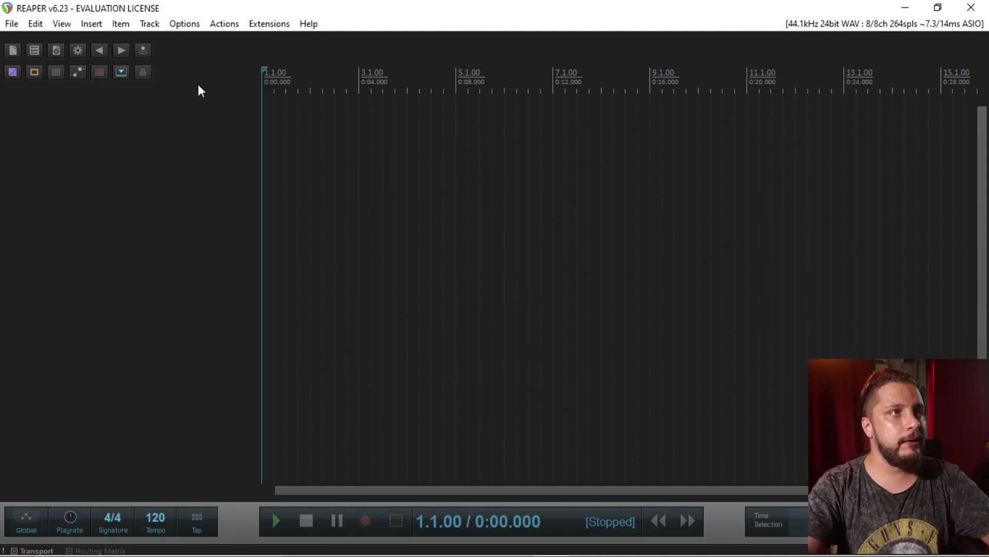
Step: Examine the list of installed themes in REAPER's options
left_click(186, 22)
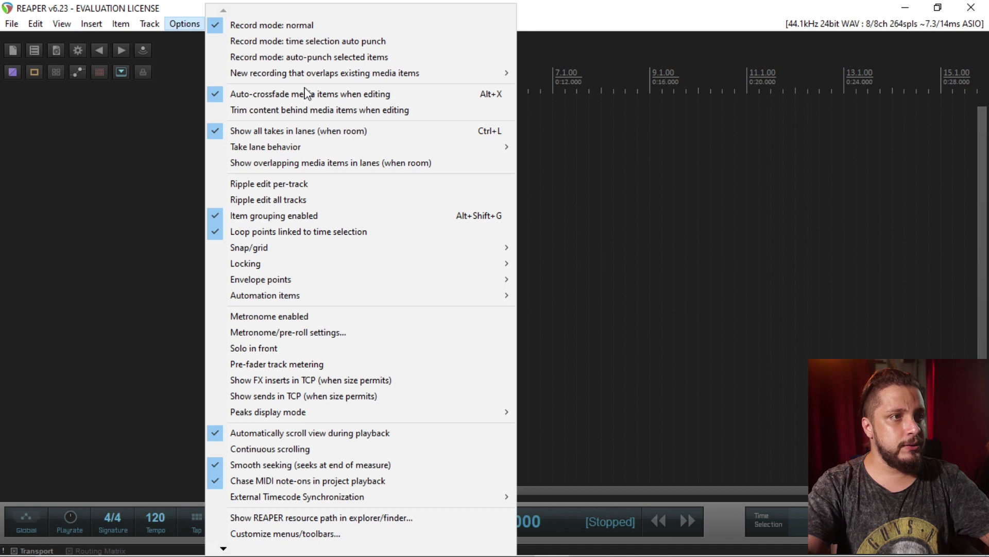
left_click(212, 100)
left_click(185, 24)
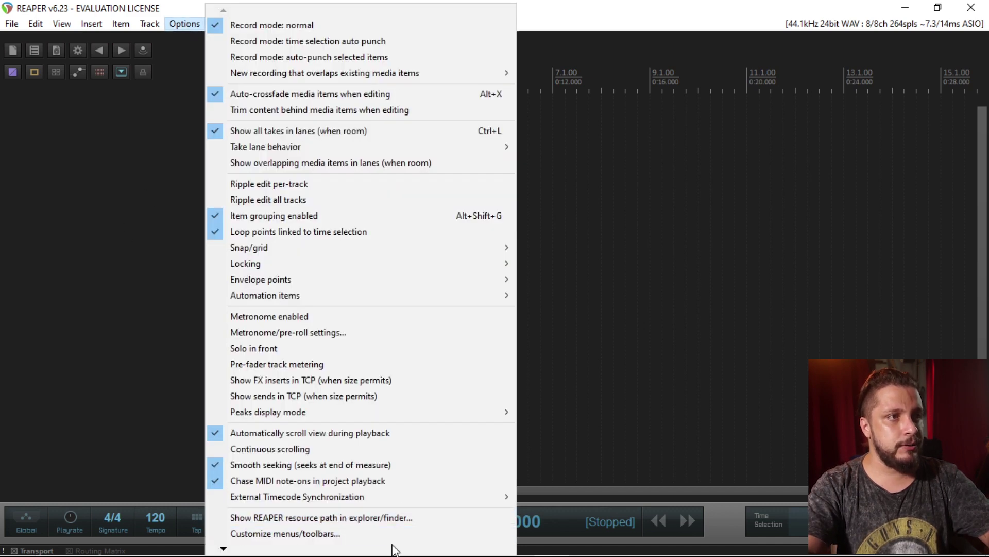
mouse_move(394, 549)
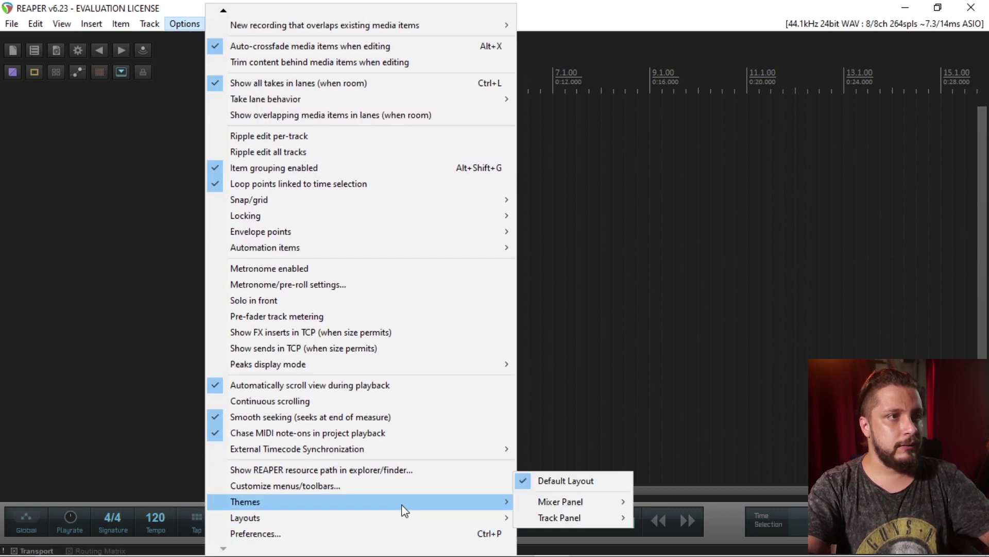
mouse_move(401, 508)
left_click(577, 265)
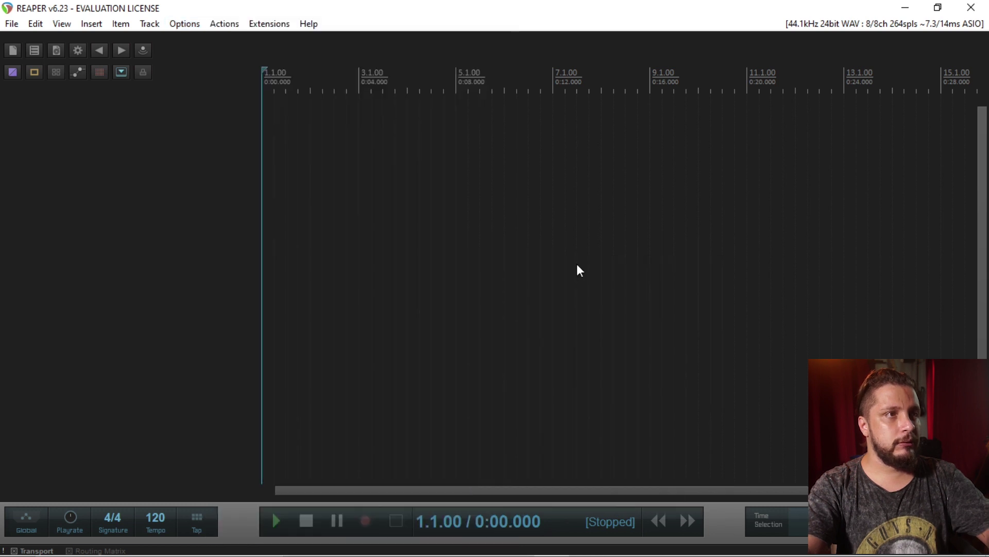